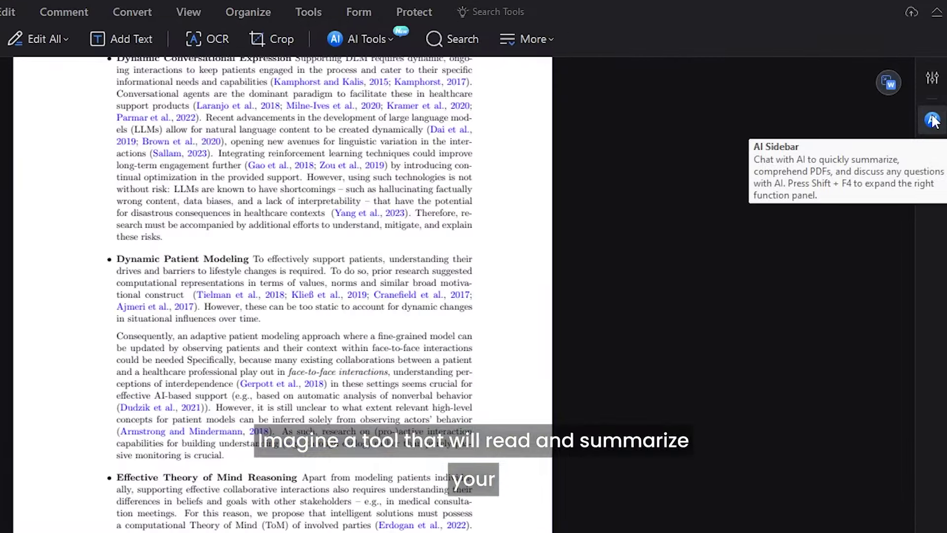
# - Open the AI Sidebar chat assistant for the research paper
pyautogui.click(932, 121)
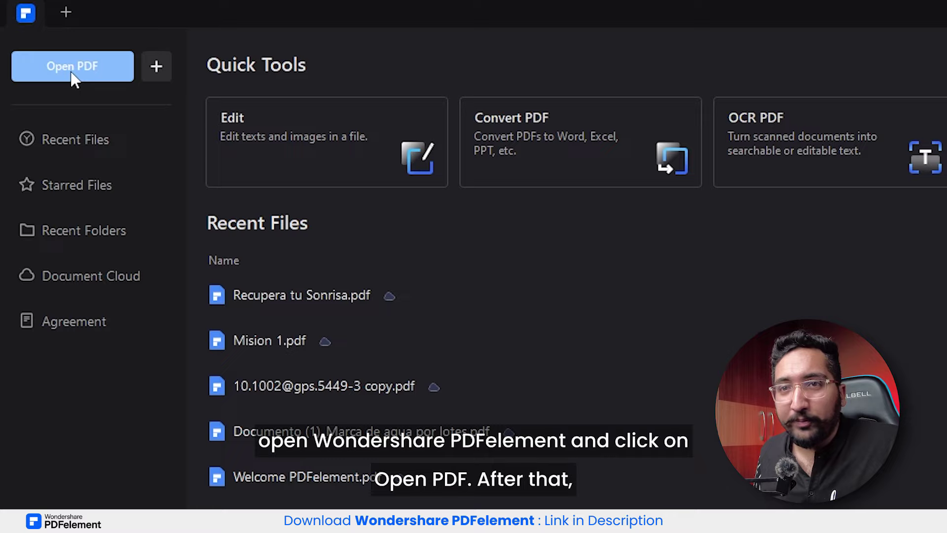
# - Open Clip Know My Face.pdf and show the Comment tab's annotation tools
pyautogui.click(40, 36)
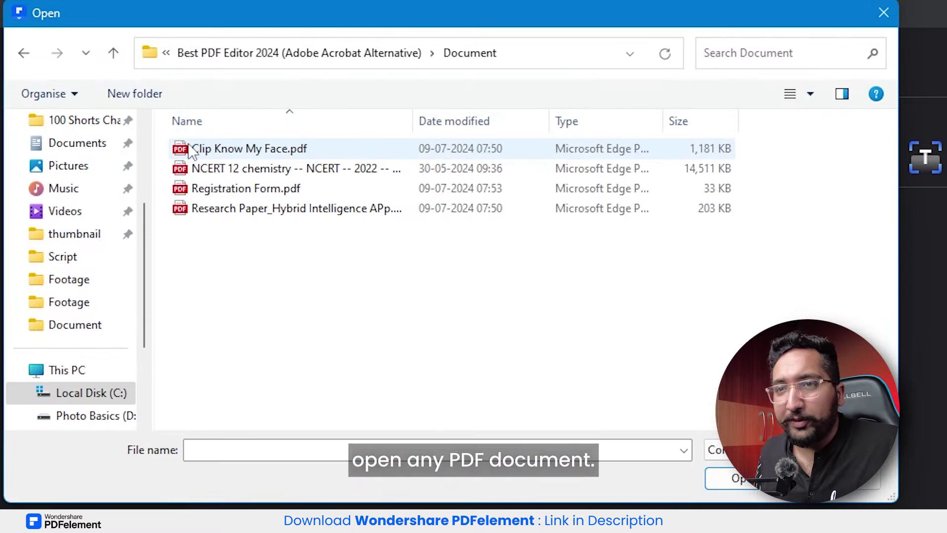
pyautogui.doubleClick(192, 149)
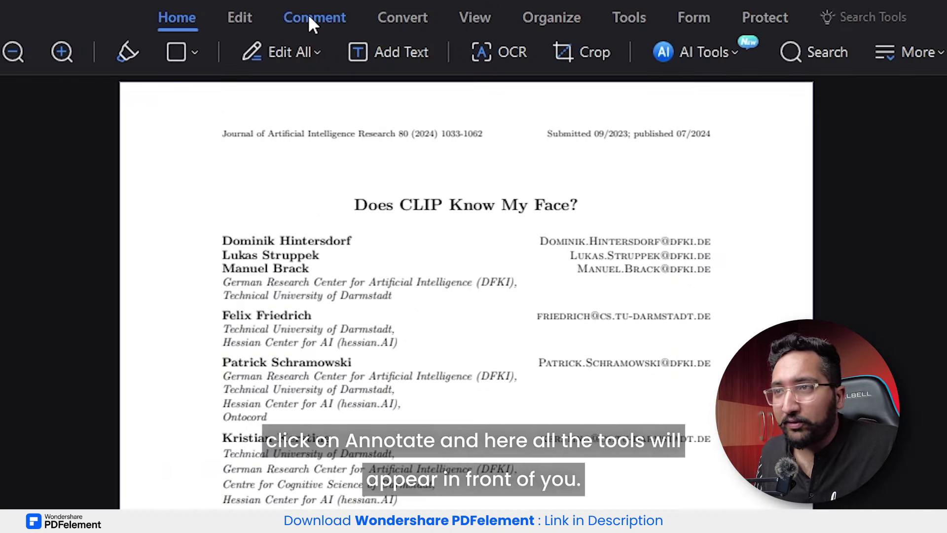
pyautogui.click(397, 24)
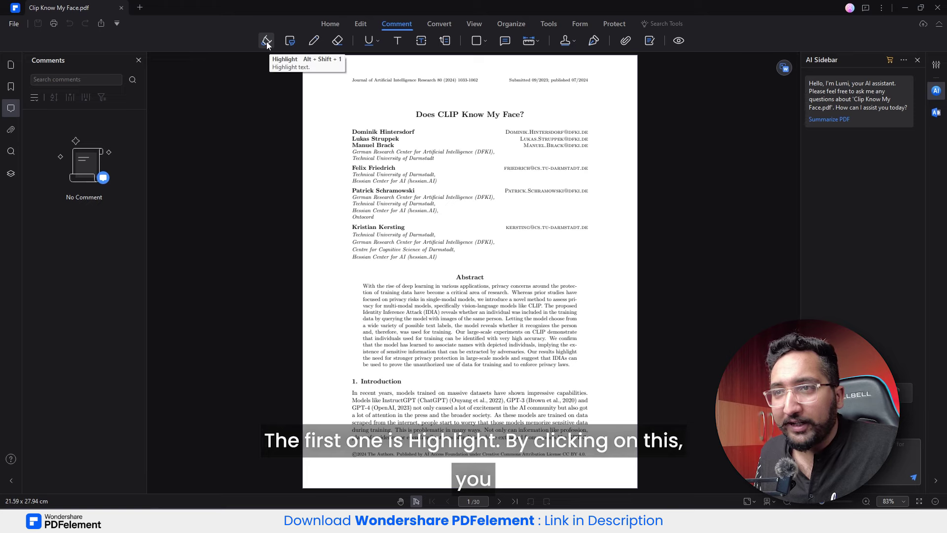
# - Choose the Highlight tool and adjust its opacity
pyautogui.click(267, 41)
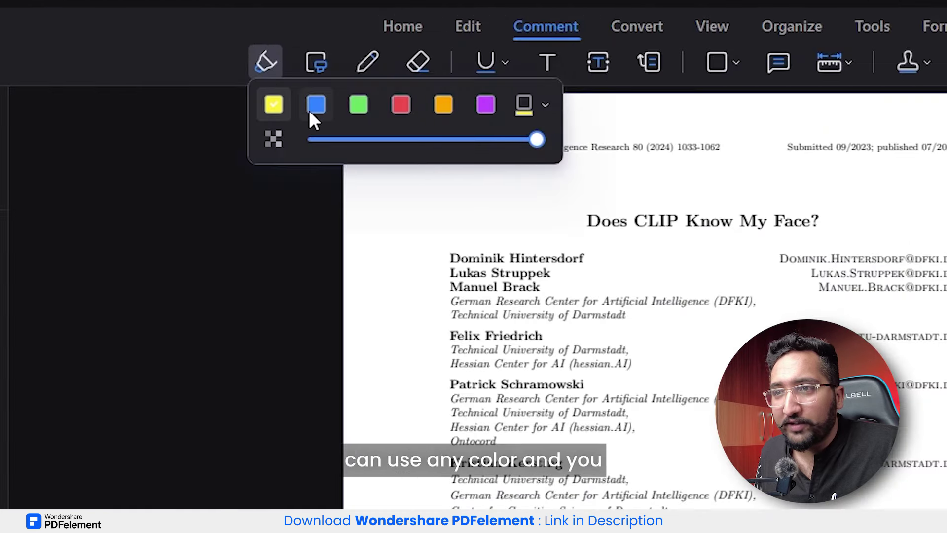
pyautogui.moveTo(537, 140); pyautogui.dragTo(366, 140)
pyautogui.moveTo(414, 189); pyautogui.dragTo(537, 189)
pyautogui.scroll(-1, 403, 272)
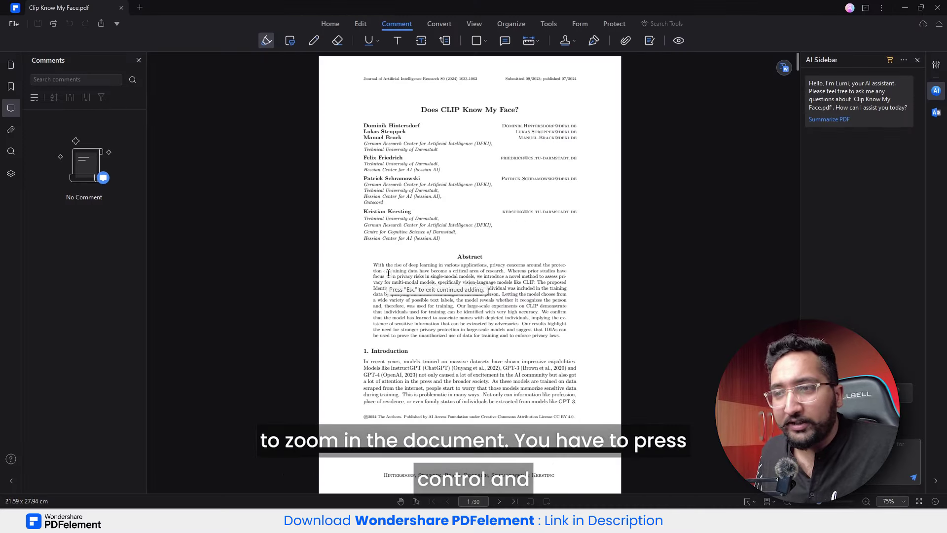
pyautogui.scroll(5, 367, 276)
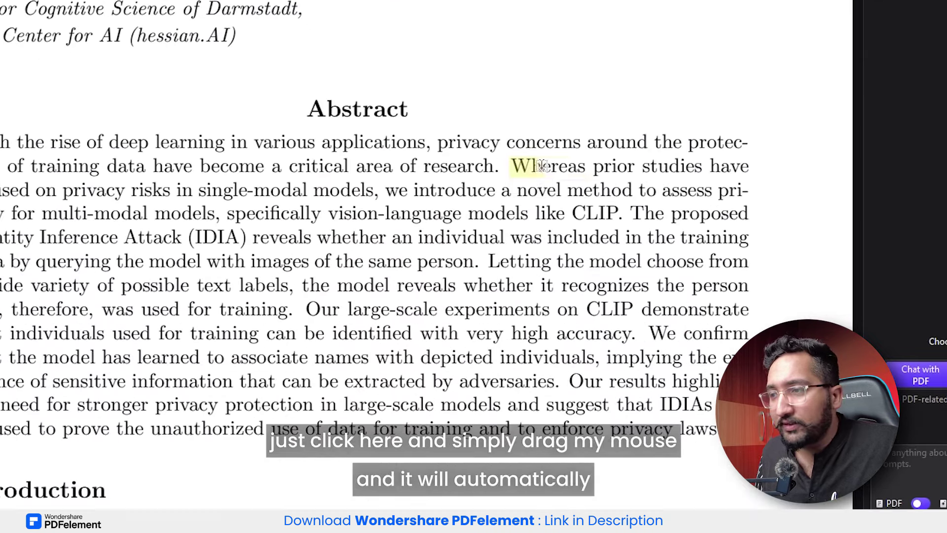
# - Highlight the abstract's prior-studies sentence and start the comment 'This is most important question.'
pyautogui.moveTo(747, 166); pyautogui.dragTo(750, 166)
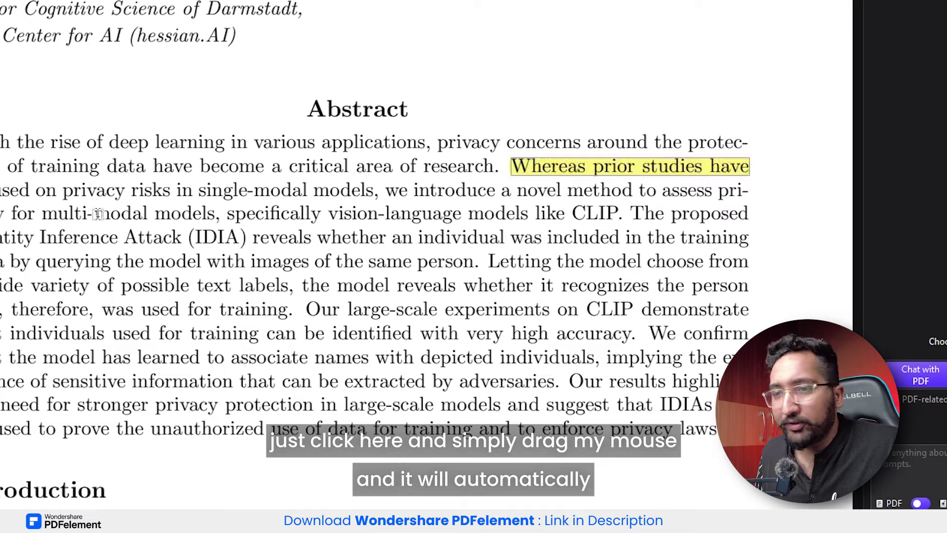
pyautogui.moveTo(311, 273); pyautogui.dragTo(402, 274)
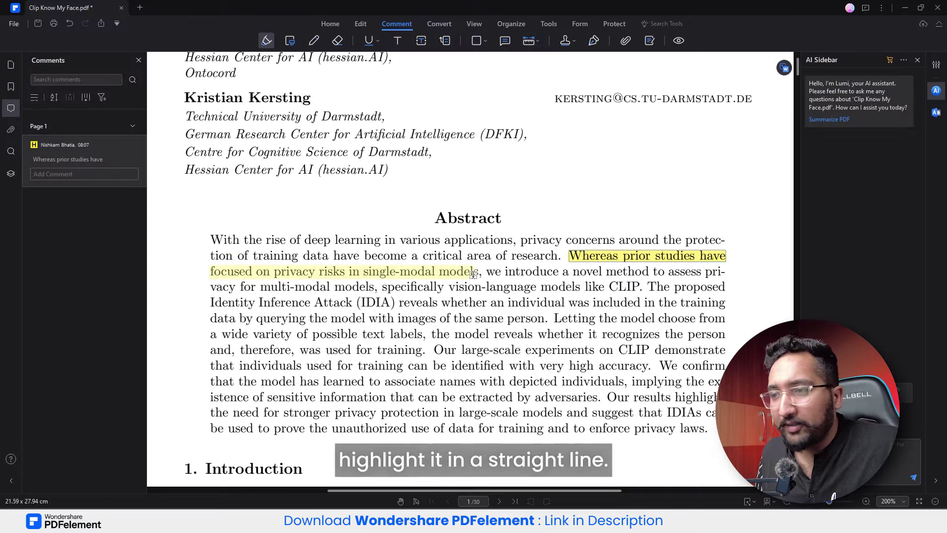
pyautogui.moveTo(482, 275); pyautogui.dragTo(483, 274)
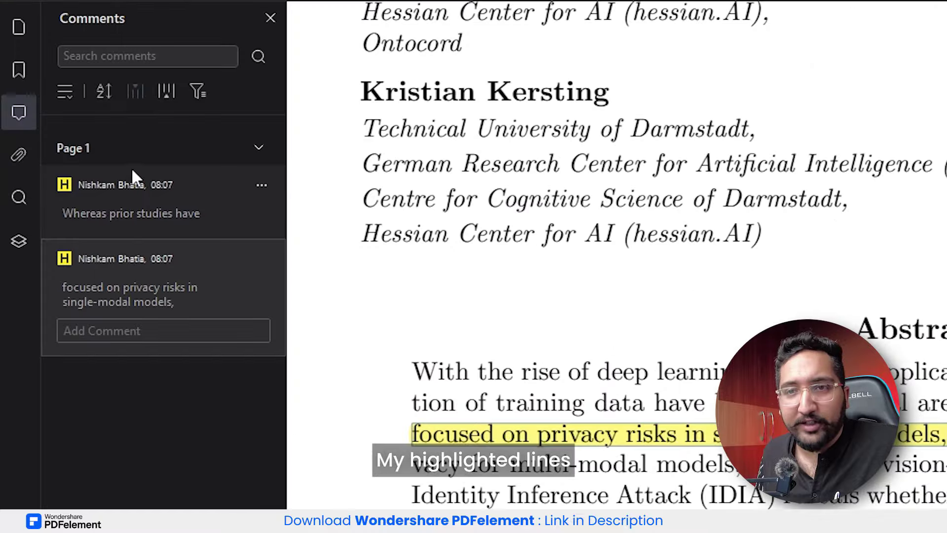
pyautogui.click(151, 211)
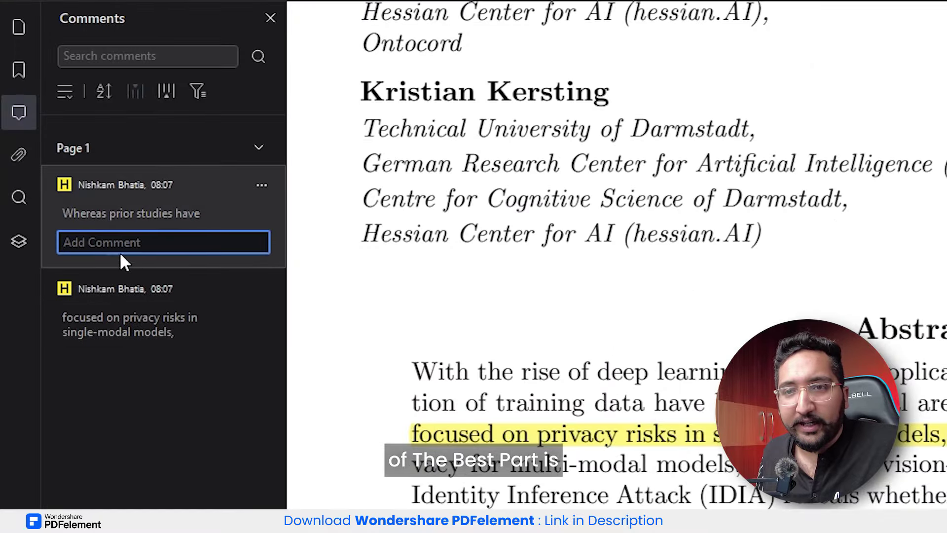
pyautogui.write('This is most important question.')
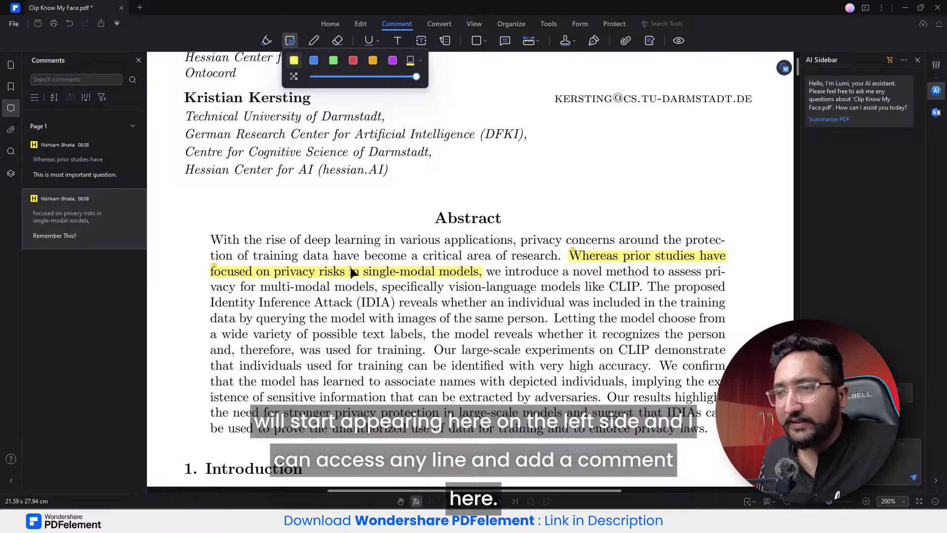
# - Scroll to page 2 and draw a red area highlight over the whole Figure 1 illustration
pyautogui.scroll(-5, 383, 269)
pyautogui.scroll(-3, 383, 269)
pyautogui.scroll(-5, 382, 268)
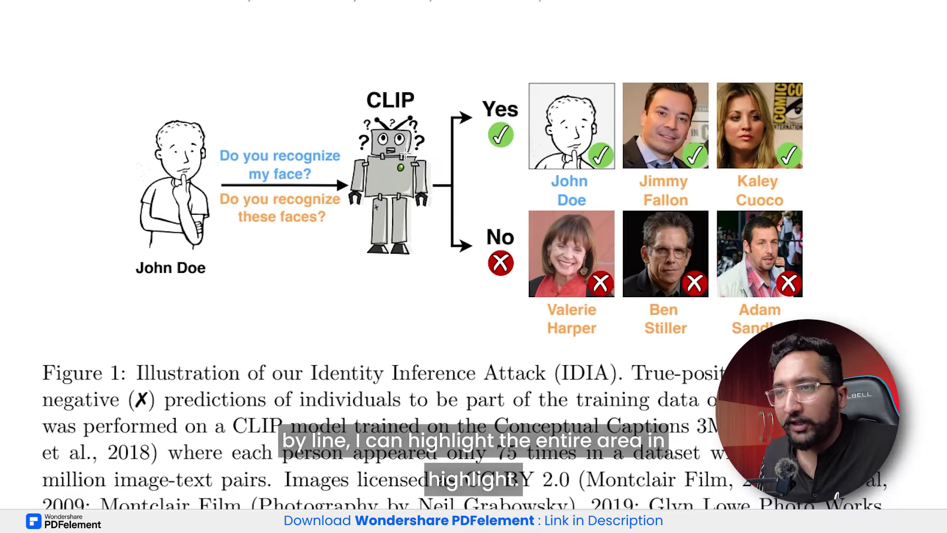
pyautogui.click(231, 49)
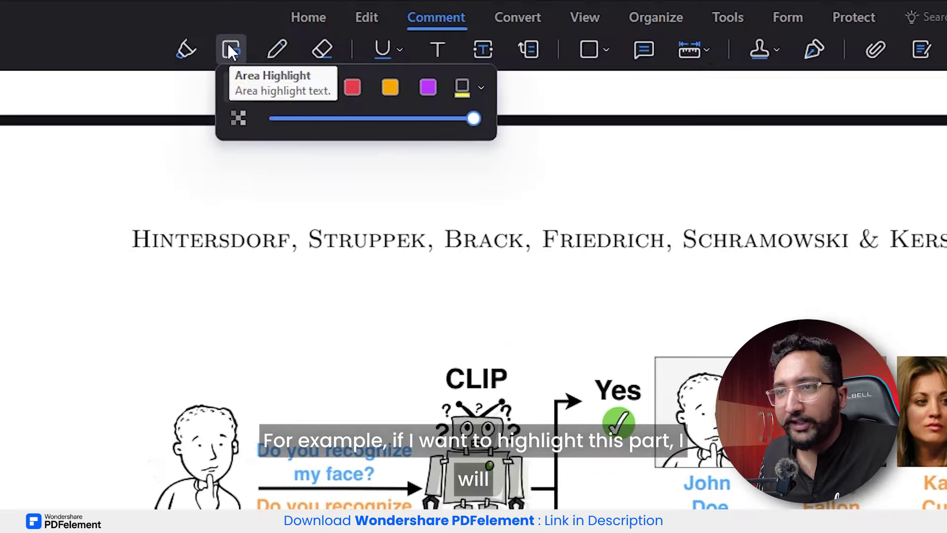
pyautogui.click(354, 90)
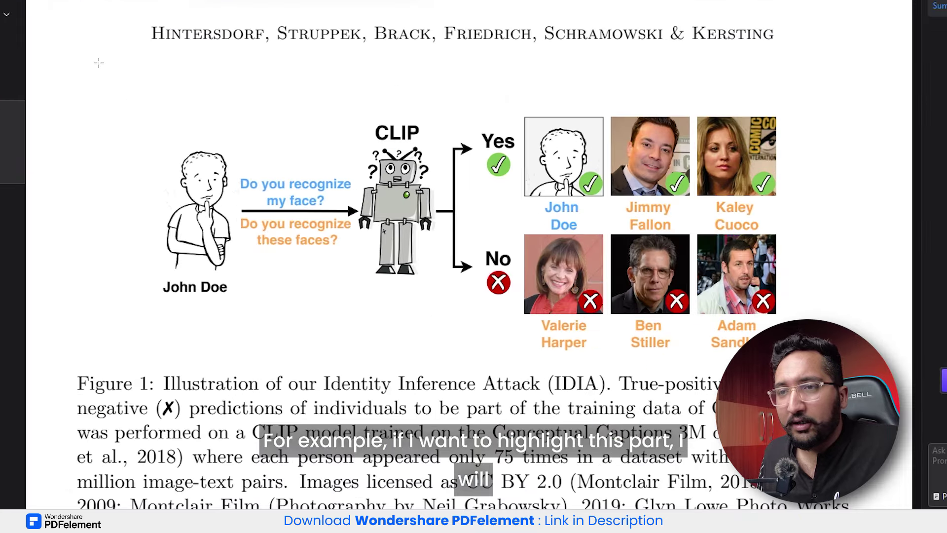
pyautogui.moveTo(159, 122); pyautogui.dragTo(760, 379)
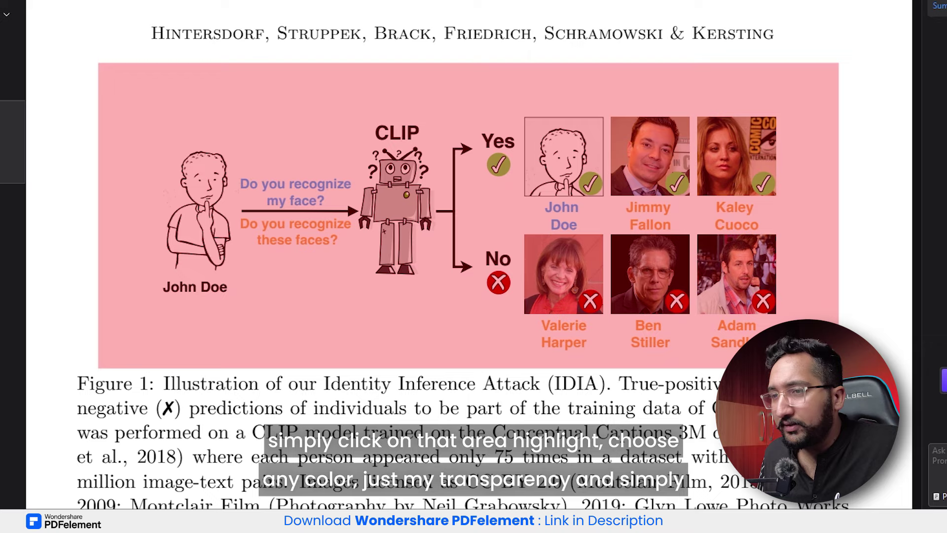
pyautogui.moveTo(816, 370); pyautogui.dragTo(839, 369)
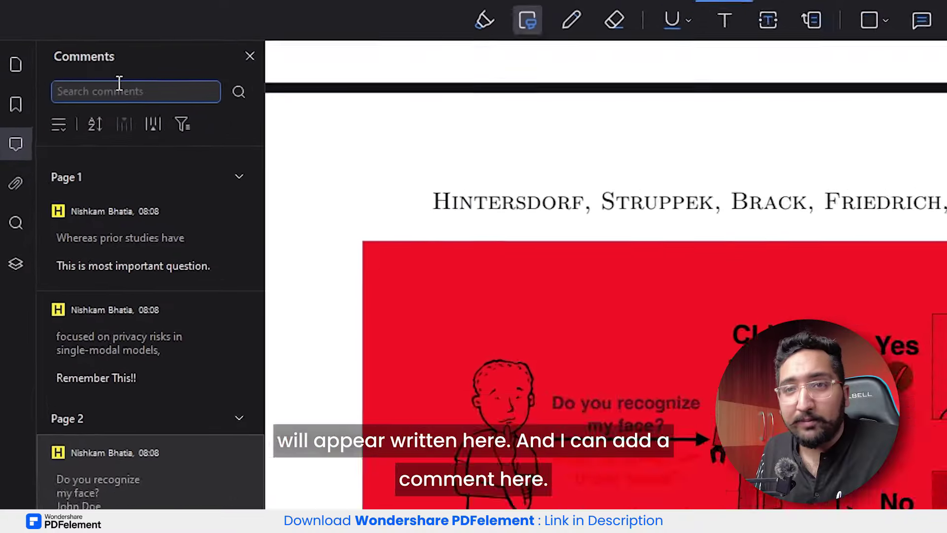
# - Filter comments for 'important question' and add a tilted typed name label beside the author line
pyautogui.write('important ')
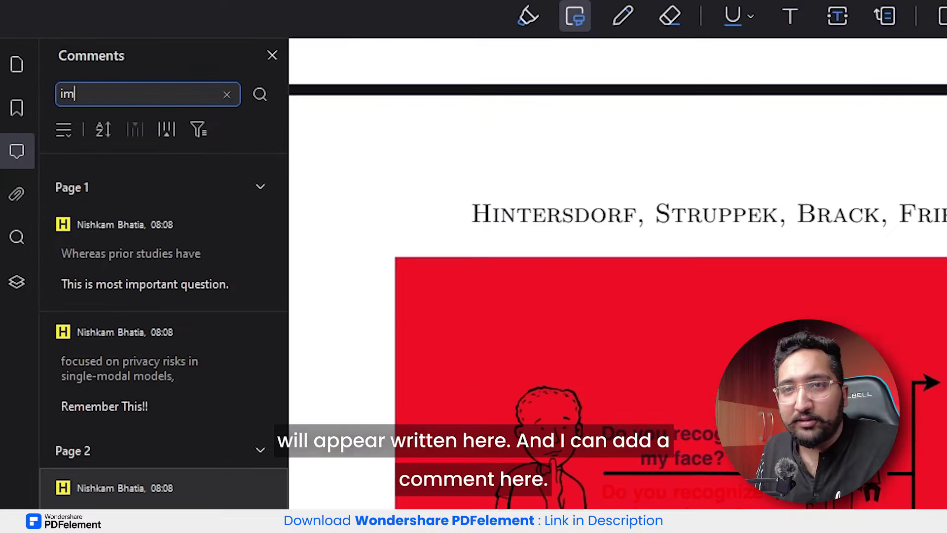
pyautogui.write('question')
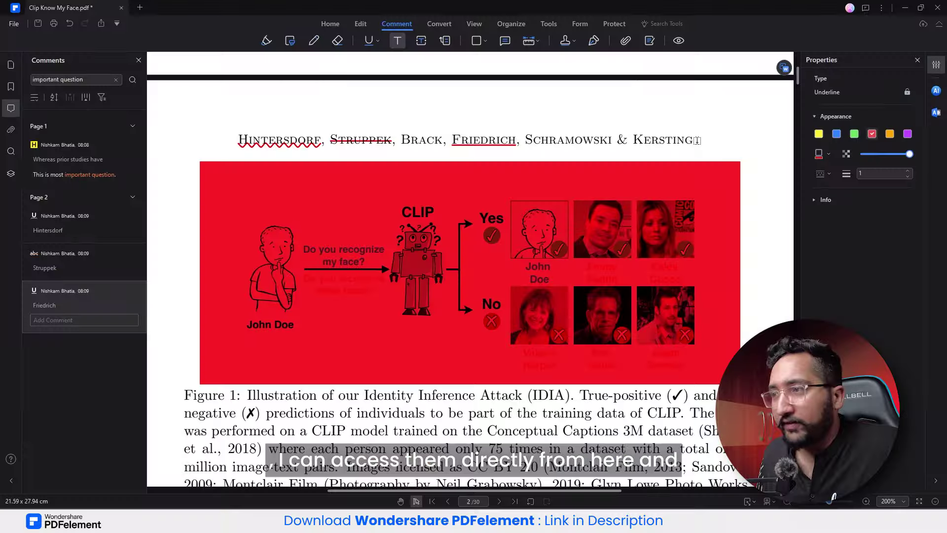
pyautogui.click(696, 142)
pyautogui.write('N')
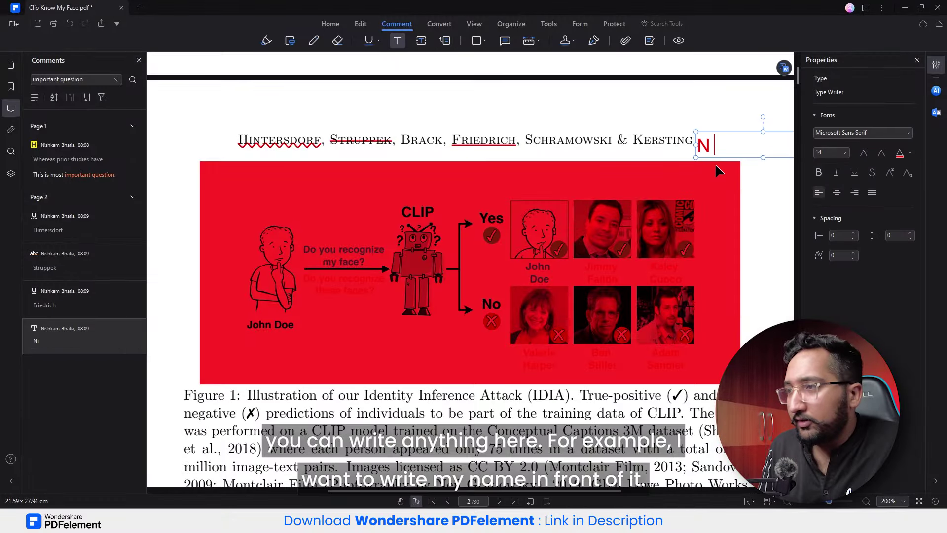
pyautogui.write('ishkam')
pyautogui.moveTo(763, 117)
pyautogui.mouseDown()
pyautogui.moveTo(774, 123)
pyautogui.moveTo(685, 120)
pyautogui.mouseUp()
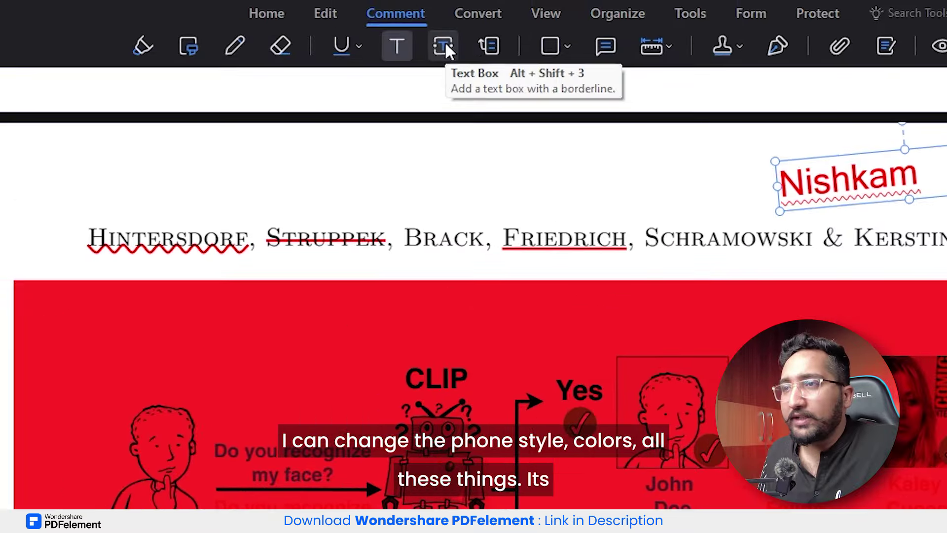
# - Draw a text box after the 2007) citation on page 2
pyautogui.click(421, 41)
pyautogui.scroll(-10, 263, 225)
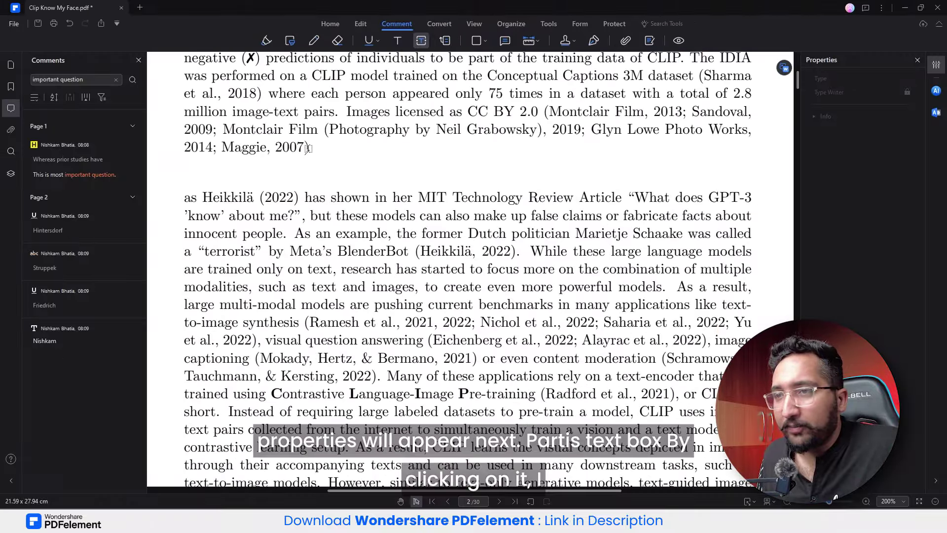
pyautogui.moveTo(446, 161); pyautogui.dragTo(309, 134)
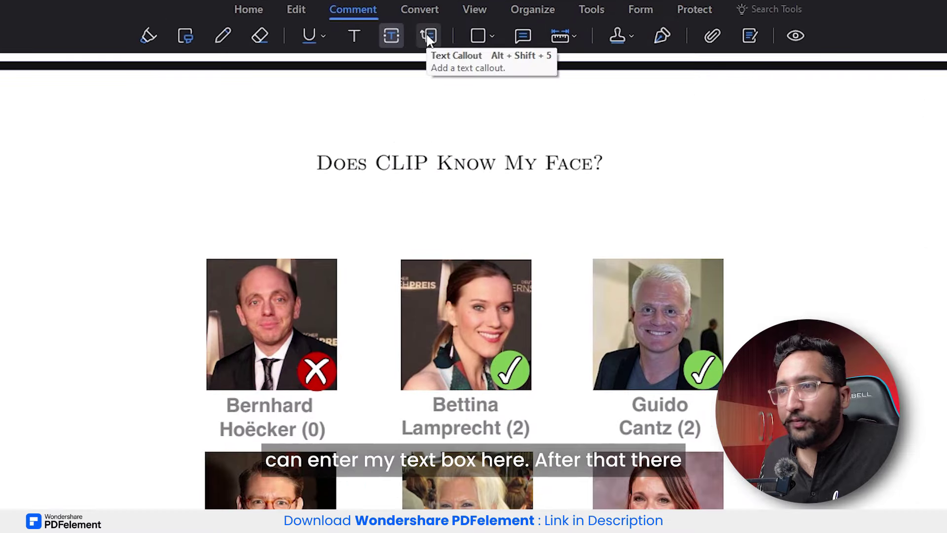
# - Add a callout 'this is Guido' pointing at the top-right photo and choose the Cloud shape
pyautogui.click(426, 37)
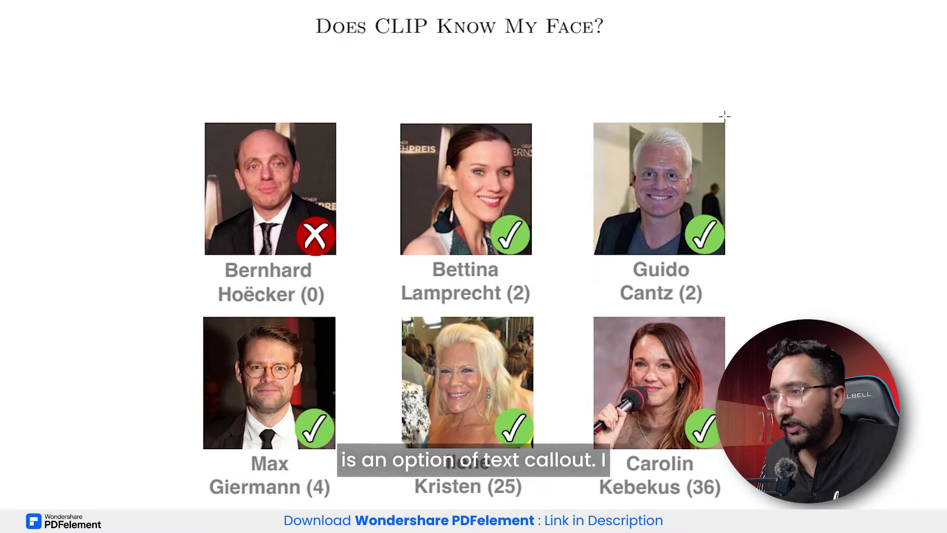
pyautogui.click(727, 128)
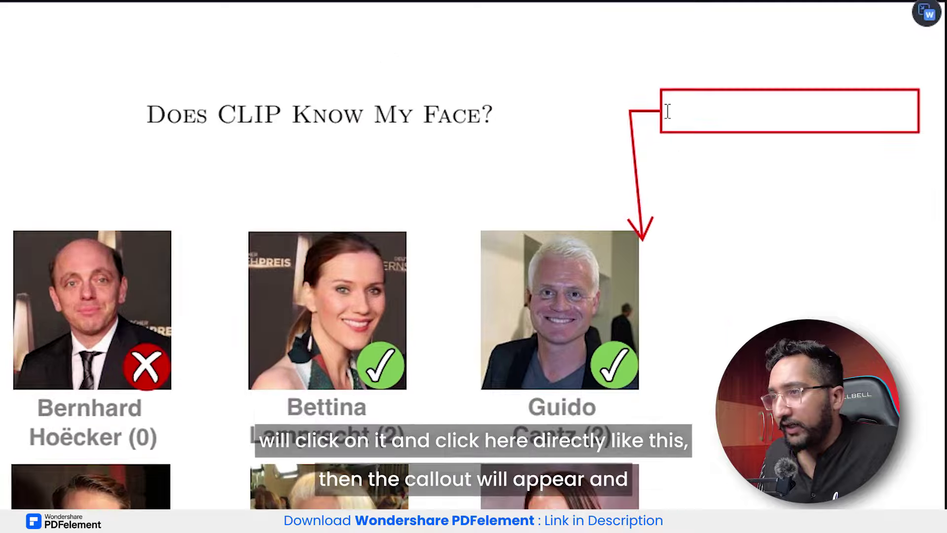
pyautogui.click(667, 111)
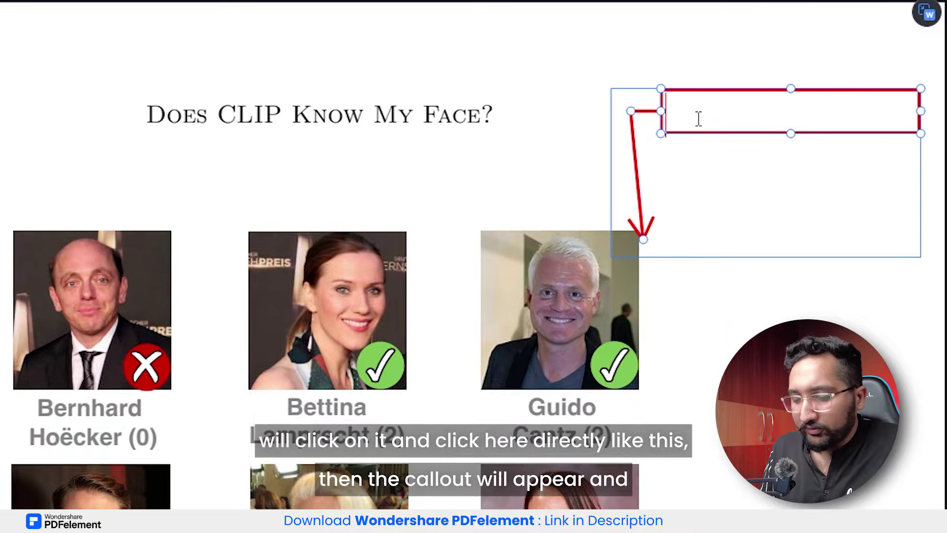
pyautogui.write('this is Guido')
pyautogui.click(508, 41)
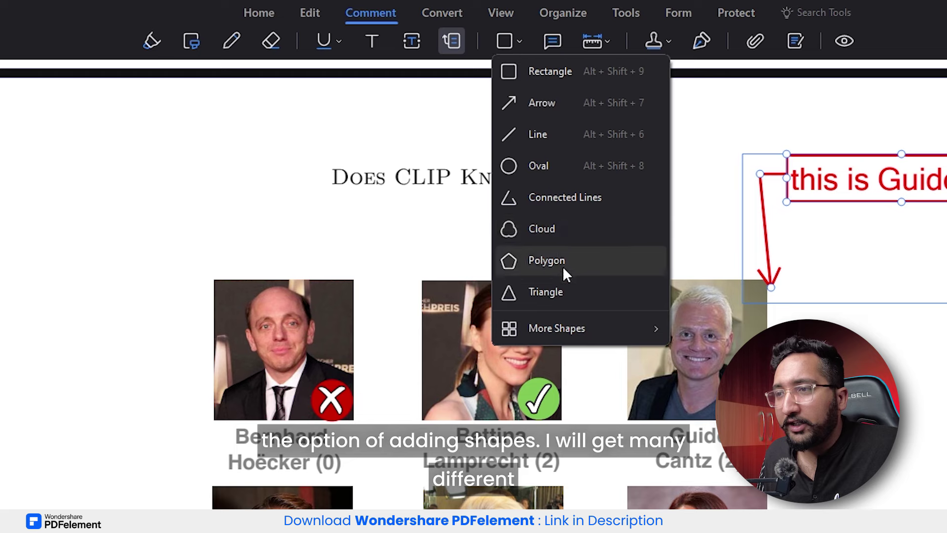
pyautogui.click(561, 226)
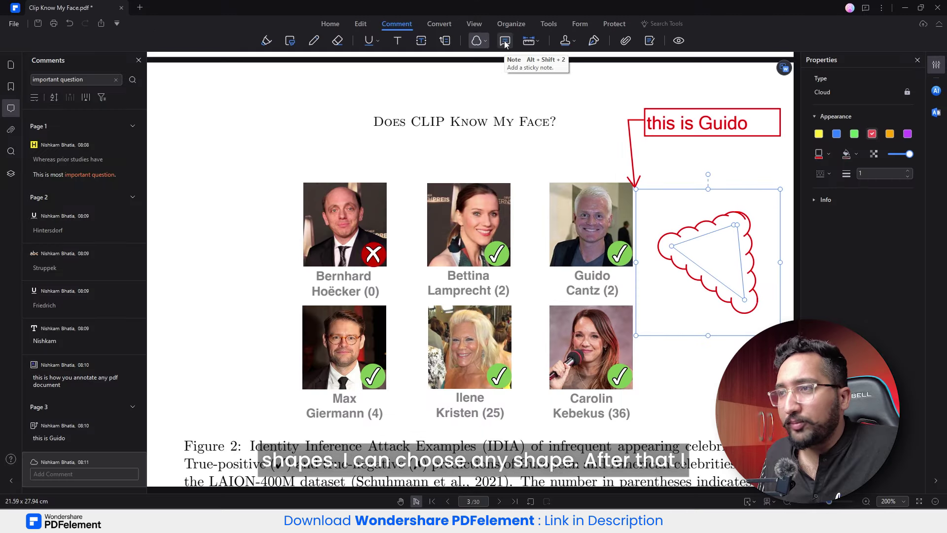
# - Place a sticky note left of the photos and start typing its comment
pyautogui.click(505, 42)
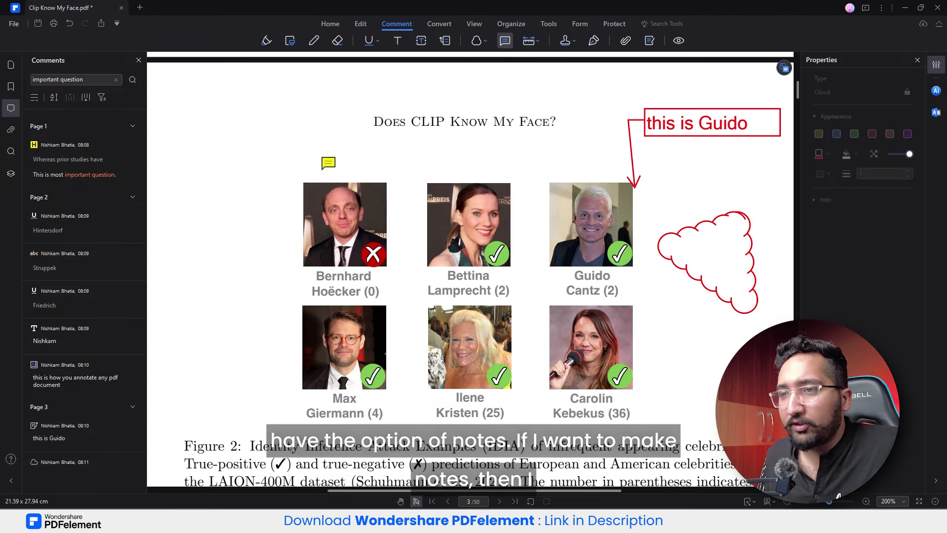
pyautogui.click(234, 175)
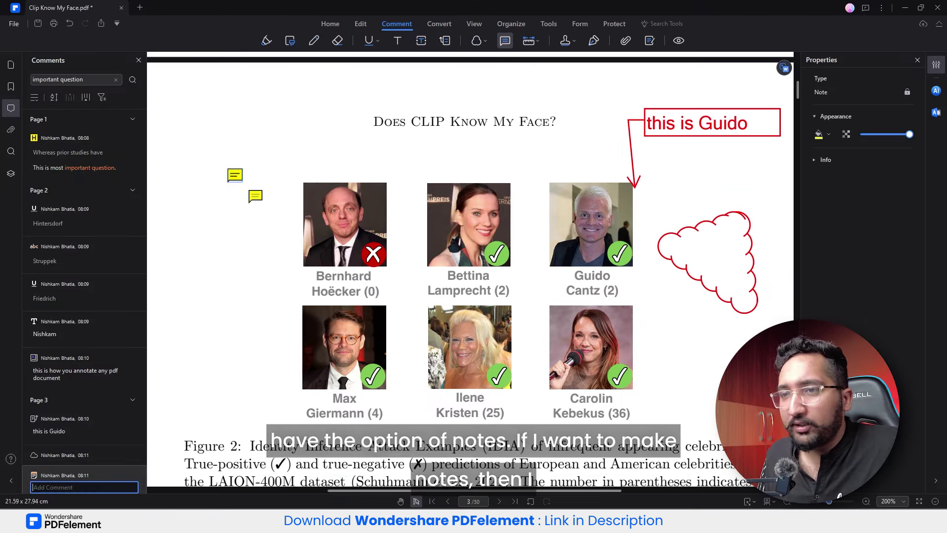
pyautogui.rightClick(235, 176)
pyautogui.click(263, 186)
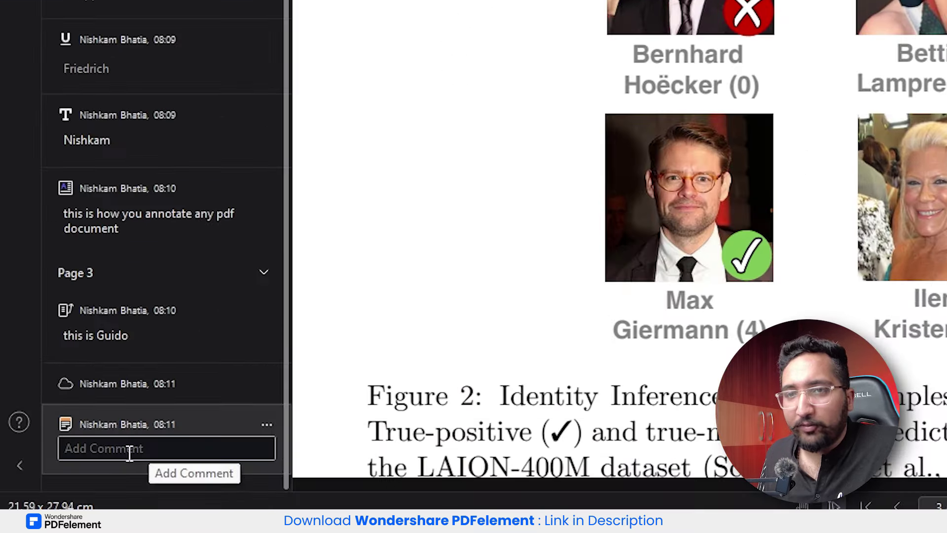
pyautogui.click(129, 450)
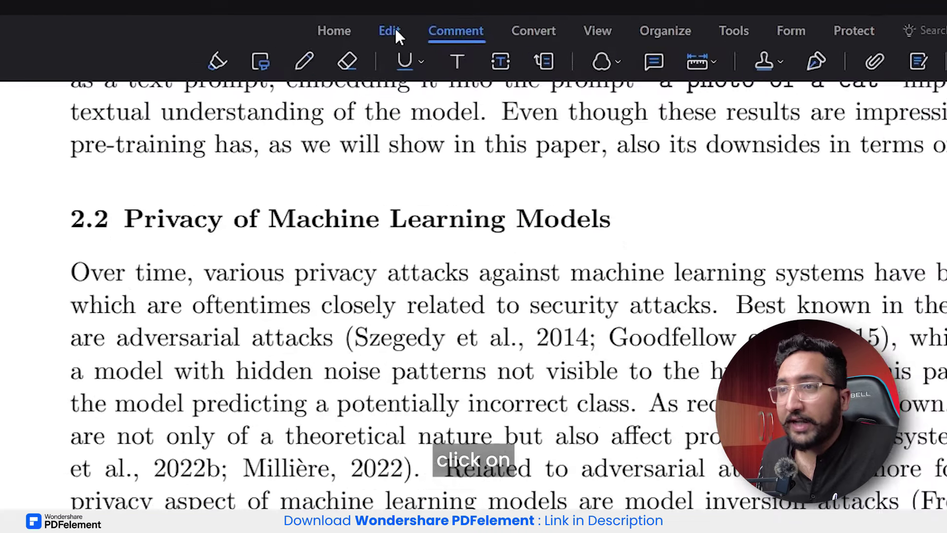
pyautogui.click(363, 23)
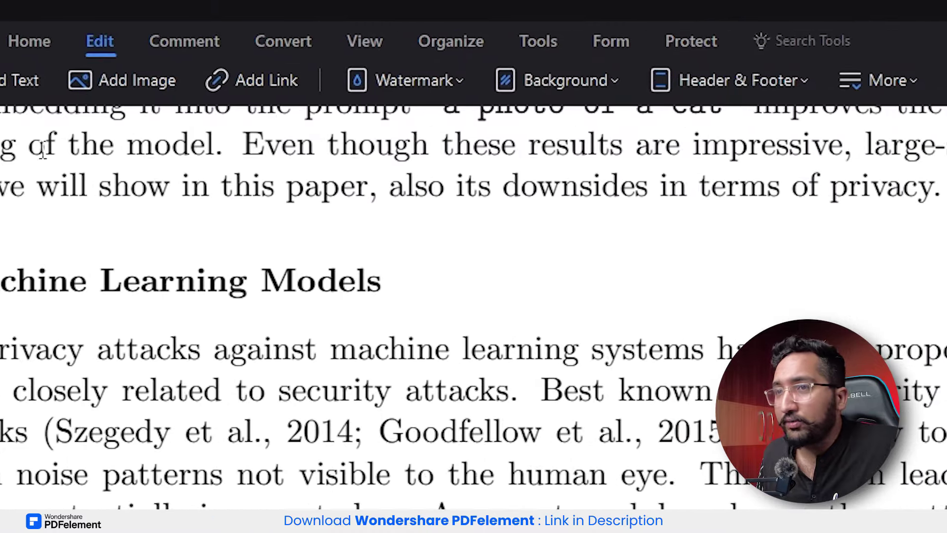
pyautogui.click(271, 41)
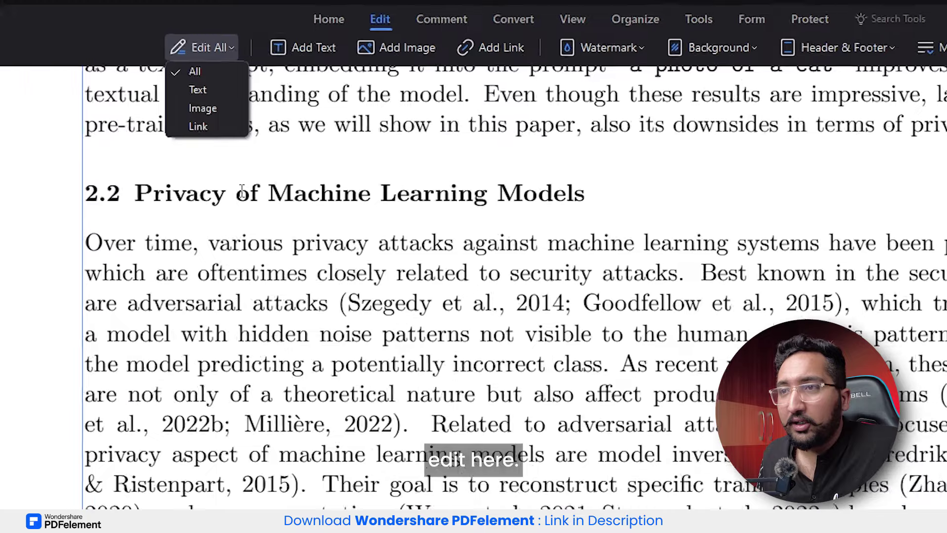
pyautogui.click(240, 194)
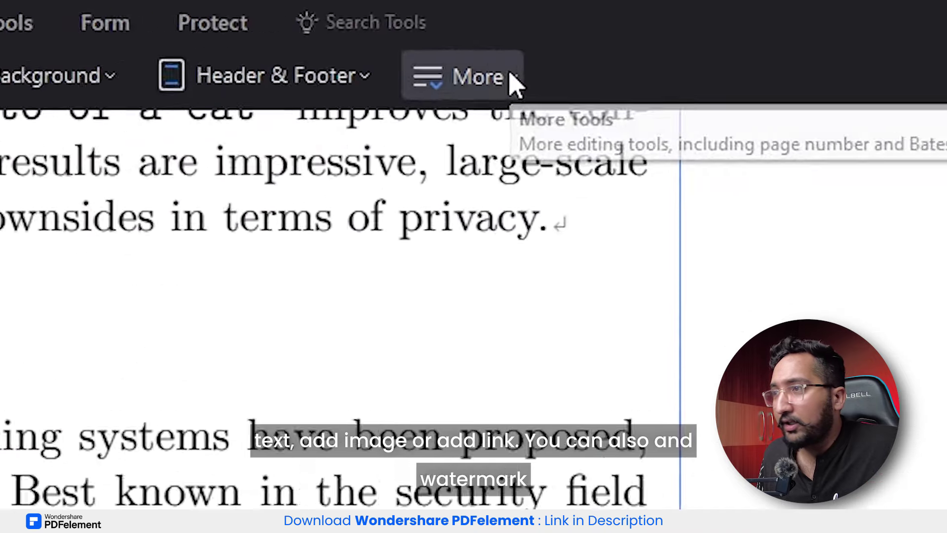
pyautogui.click(852, 51)
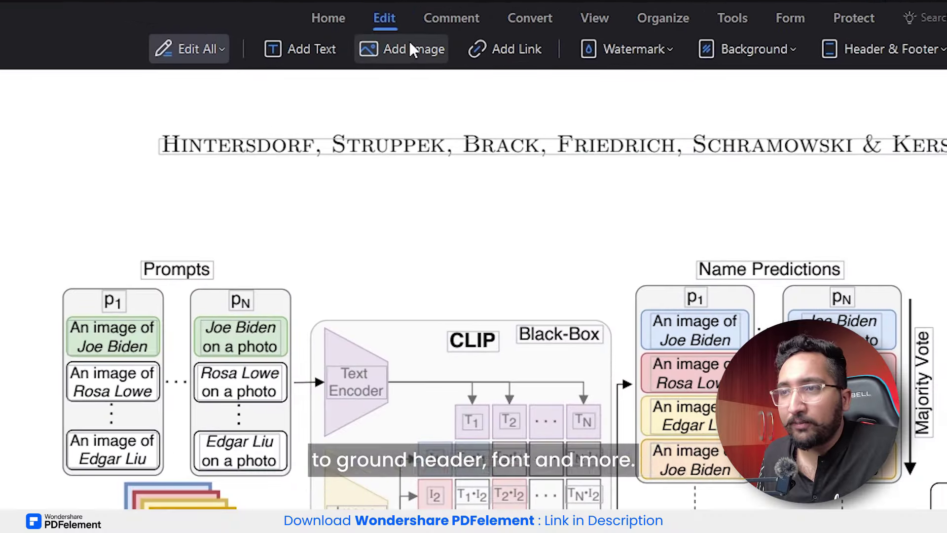
pyautogui.click(374, 40)
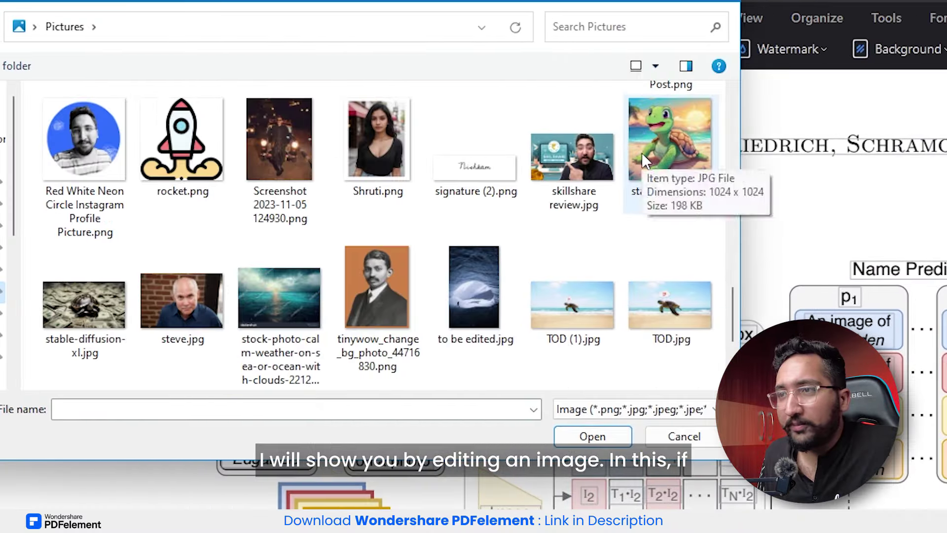
# - Insert the cartoon turtle JPG beside the page 8 figure, try cropping it, and begin adding text
pyautogui.doubleClick(636, 158)
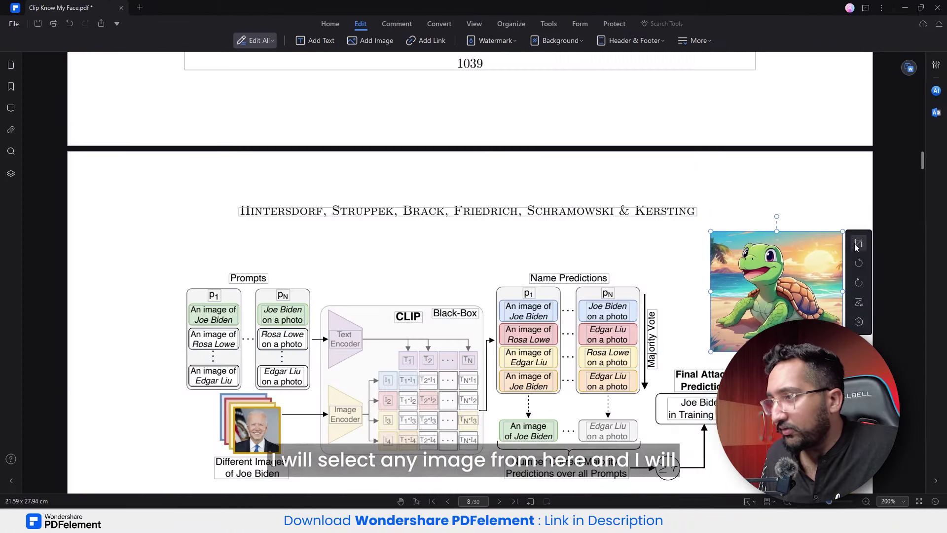
pyautogui.click(856, 244)
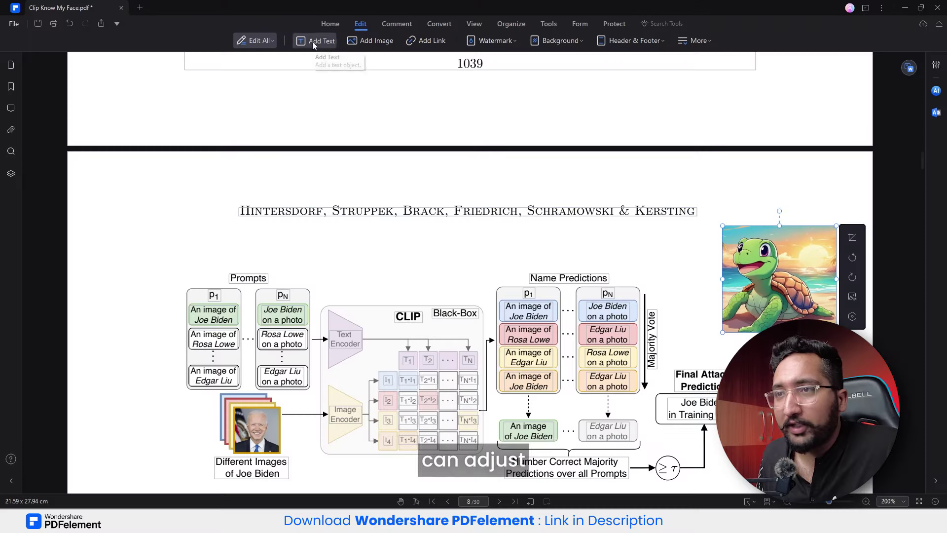
pyautogui.click(313, 46)
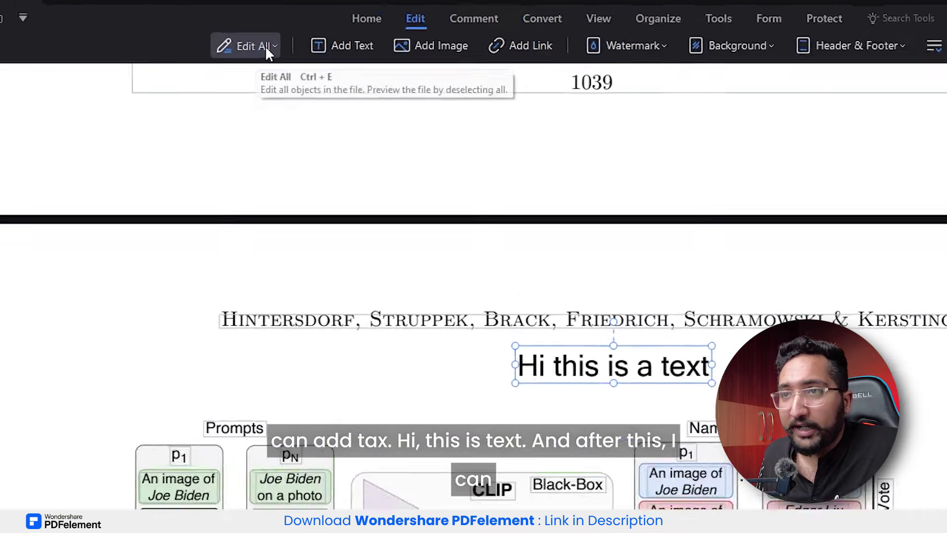
# - Restrict editing to text and delete the authors' names header line on page 8
pyautogui.click(273, 41)
pyautogui.click(252, 98)
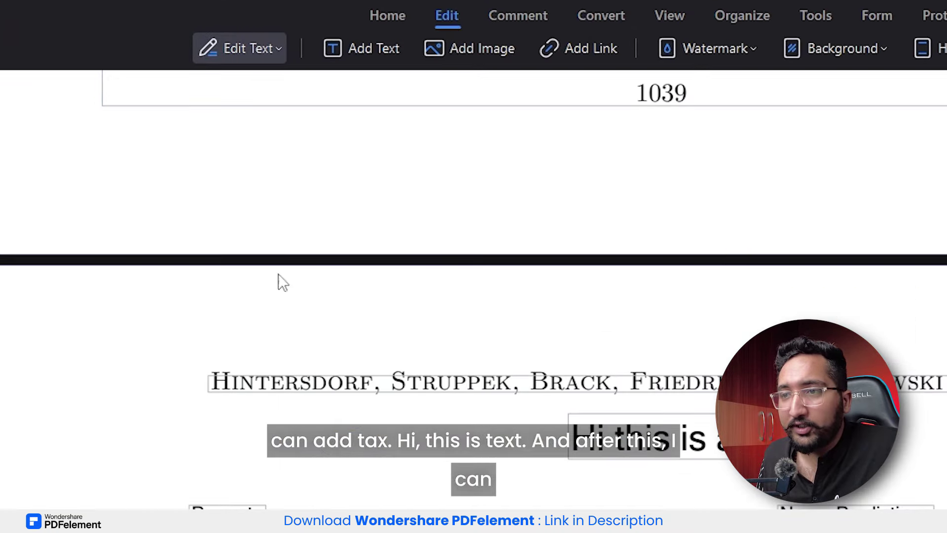
pyautogui.click(226, 203)
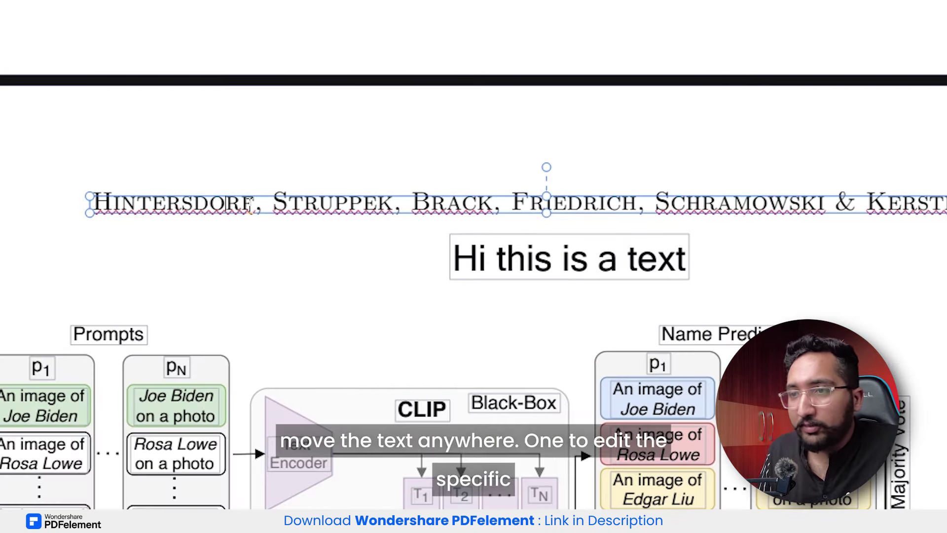
pyautogui.press('BackSpace')
pyautogui.press('BackSpace')
pyautogui.press('BackSpace')
pyautogui.press('BackSpace')
pyautogui.press('BackSpace')
pyautogui.press('BackSpace')
pyautogui.press('BackSpace')
pyautogui.press('BackSpace')
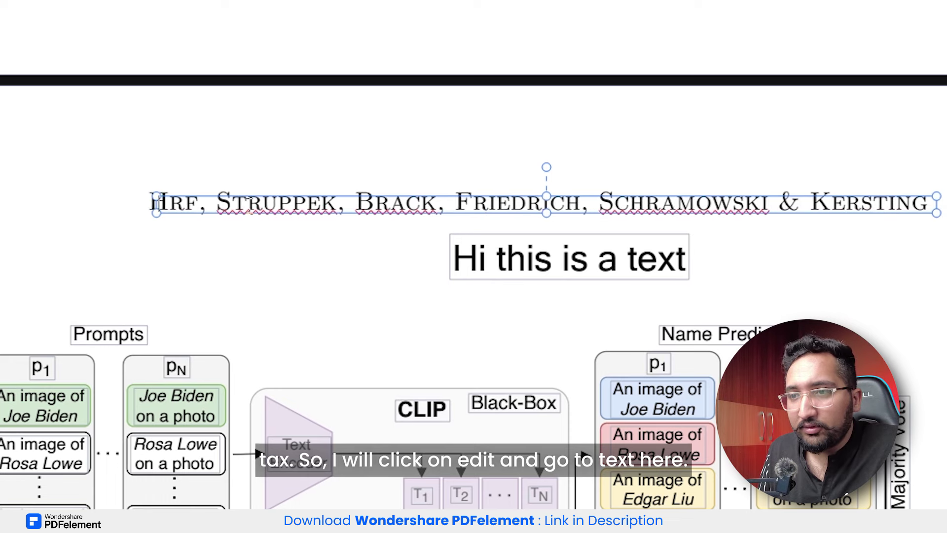
pyautogui.press('BackSpace')
pyautogui.press('Delete')
pyautogui.press('Delete')
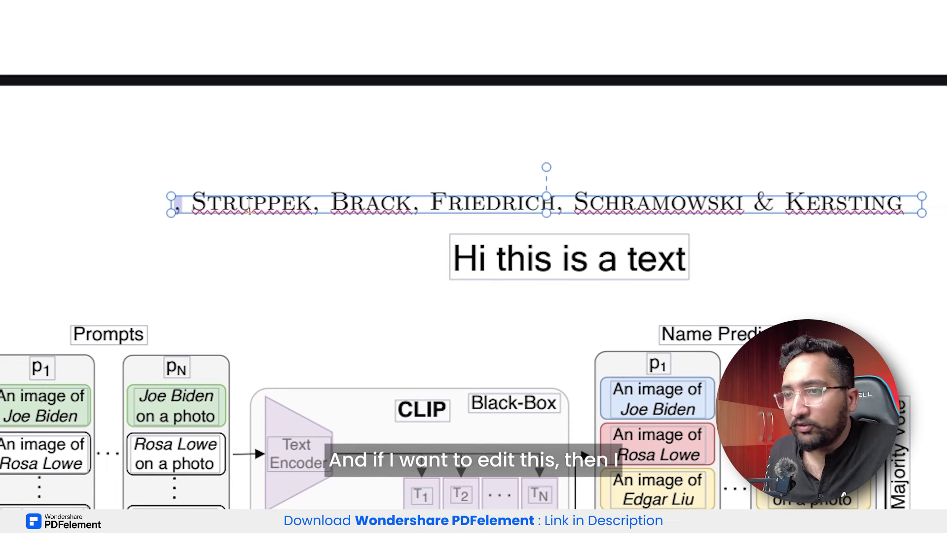
pyautogui.hotkey('ctrl', 'a')
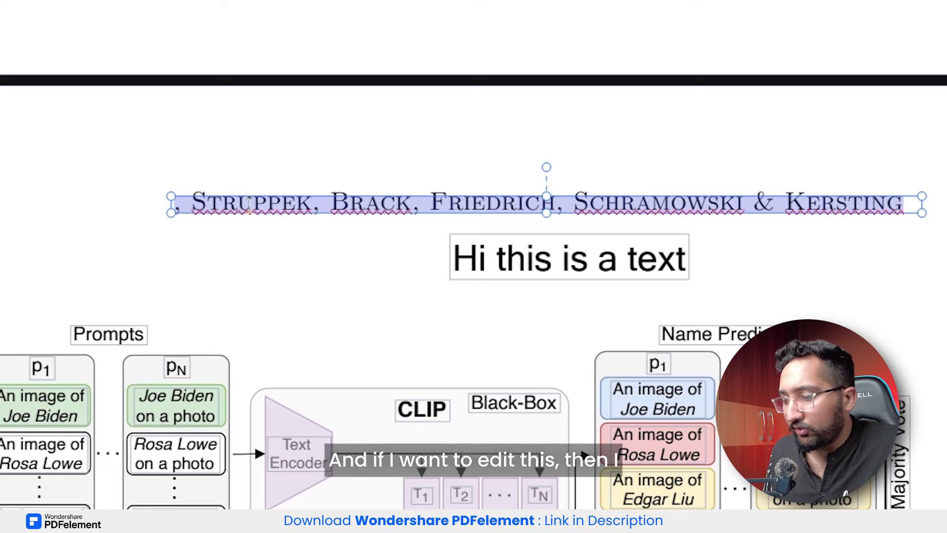
pyautogui.press('BackSpace')
# - Type the heading 'This is a new heading' and move its box into place
pyautogui.write('HThis is a new heading')
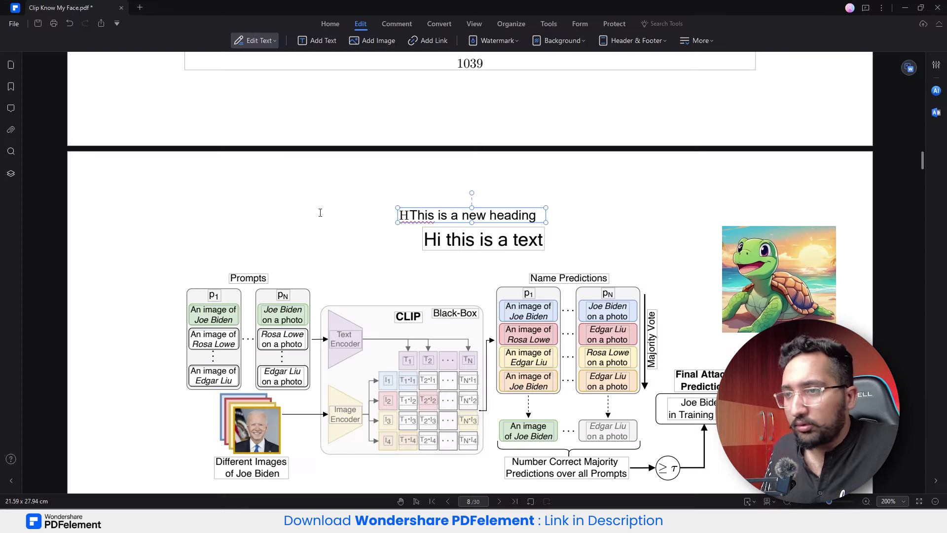
pyautogui.press('BackSpace')
pyautogui.moveTo(398, 210); pyautogui.dragTo(412, 204)
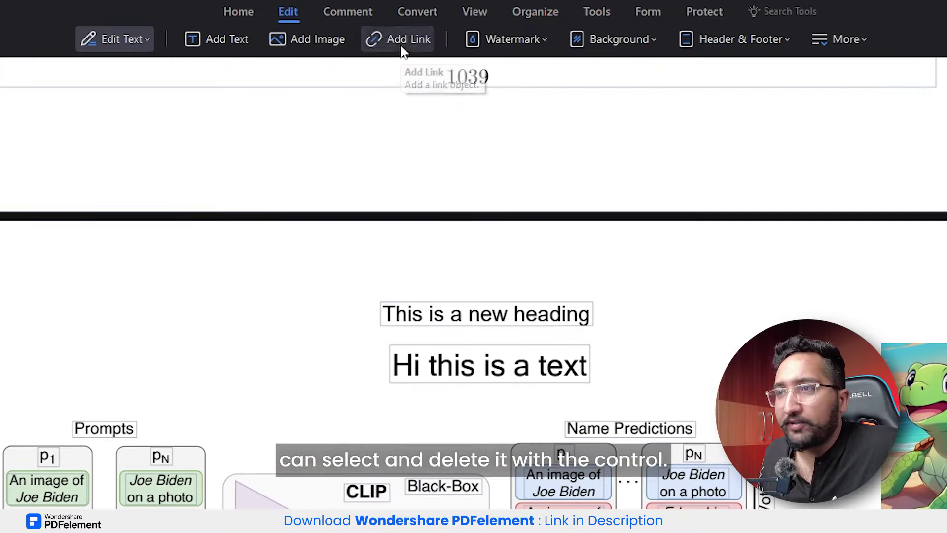
pyautogui.click(396, 38)
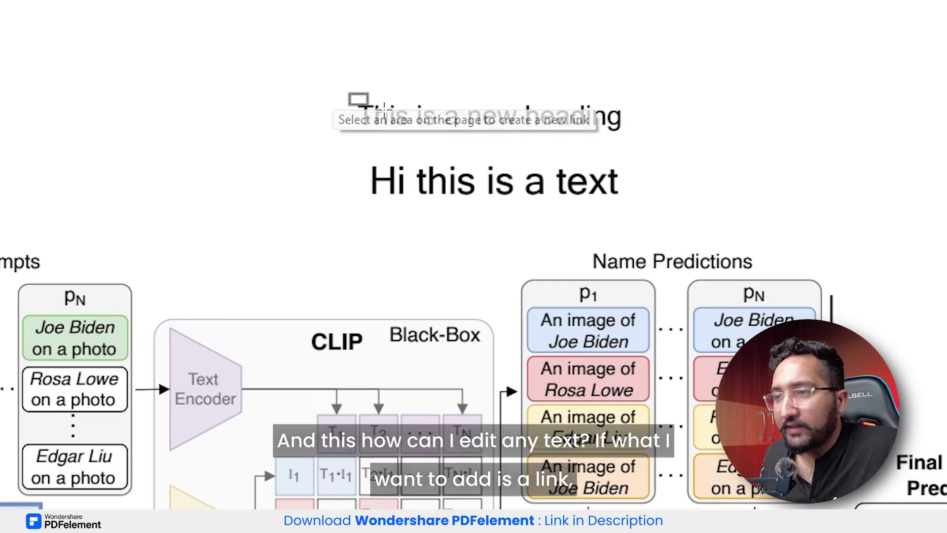
# - Link the 'This is a new heading' area to the presenter's Instagram profile URL and test it
pyautogui.moveTo(566, 137); pyautogui.dragTo(638, 141)
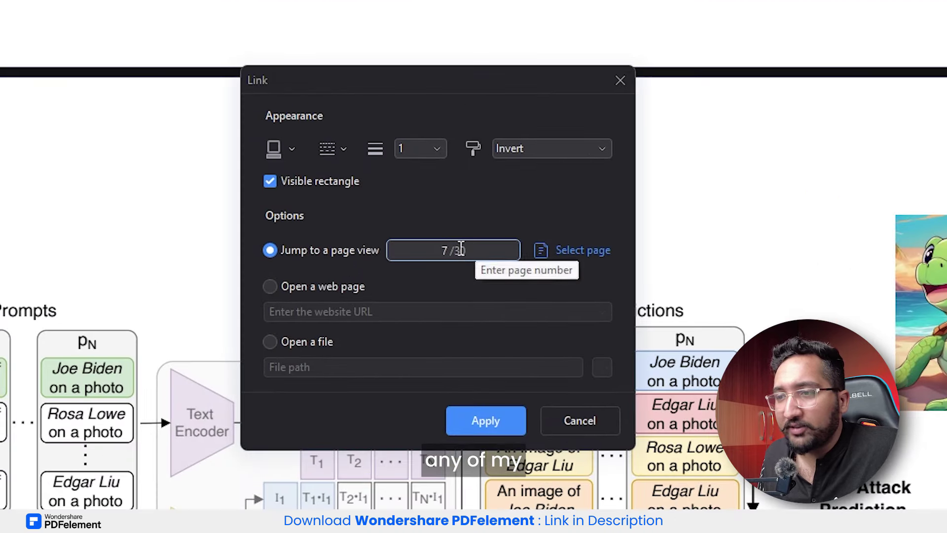
pyautogui.click(270, 287)
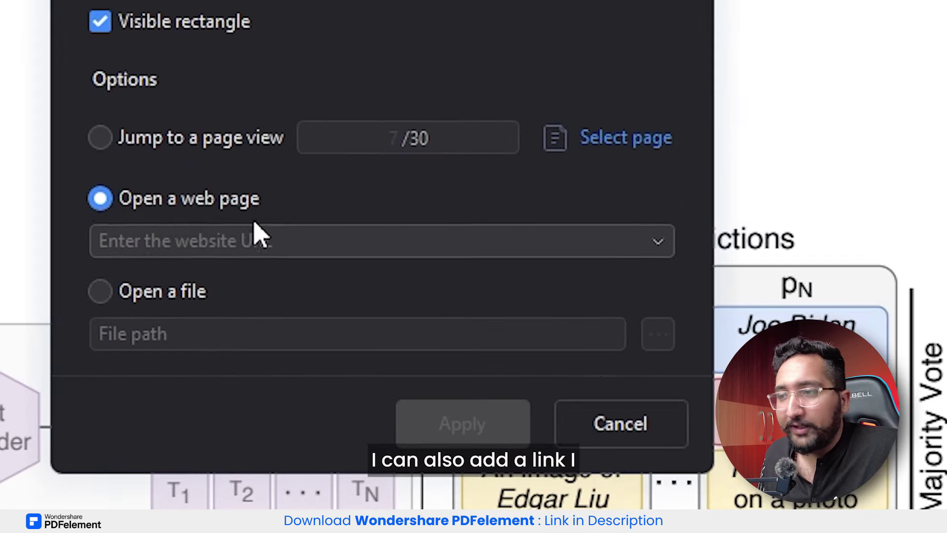
pyautogui.click(453, 241)
pyautogui.write('h')
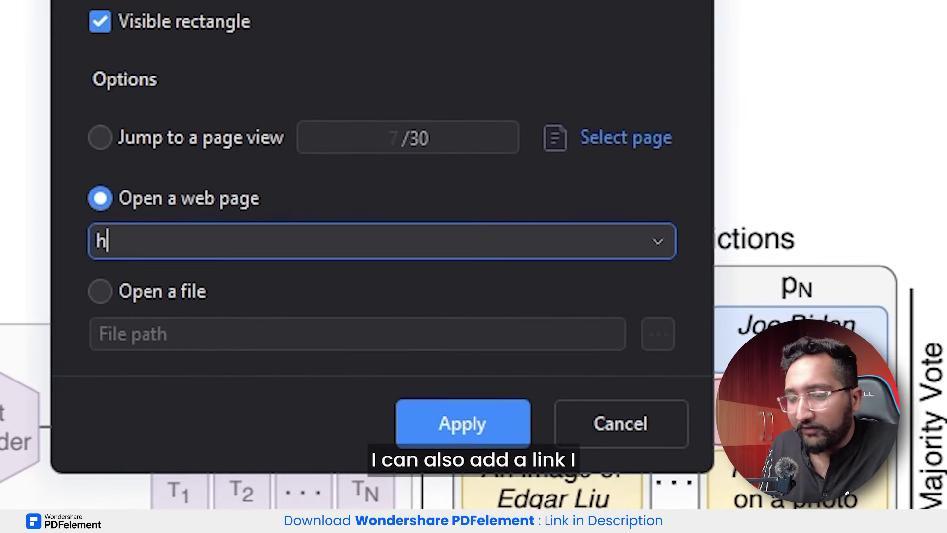
pyautogui.write('ttps')
pyautogui.write('//www.instagram.com/nishkambhatia')
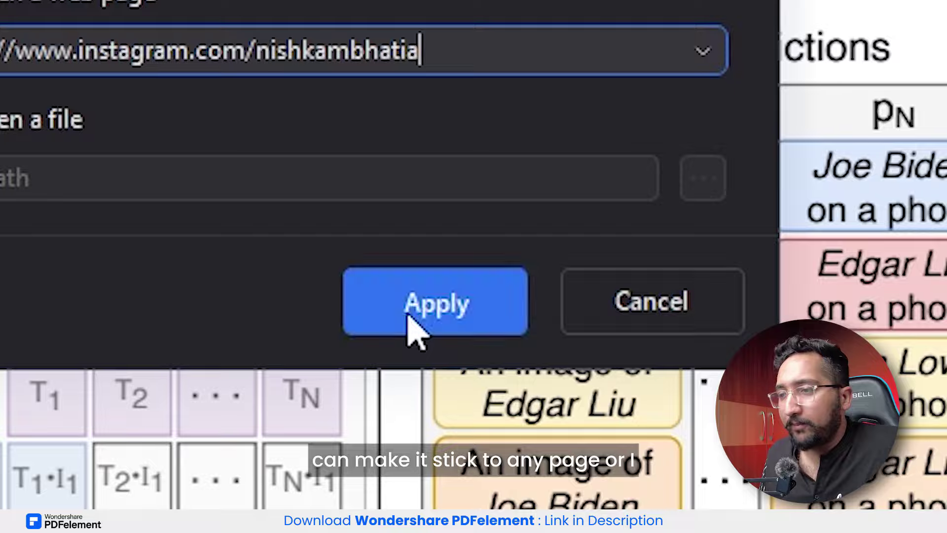
pyautogui.click(414, 332)
pyautogui.moveTo(459, 210)
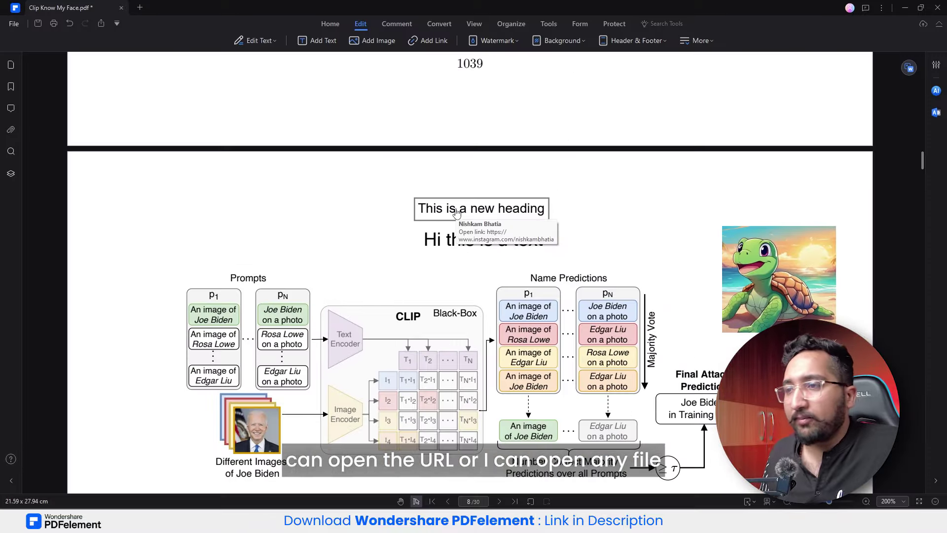
pyautogui.click(463, 208)
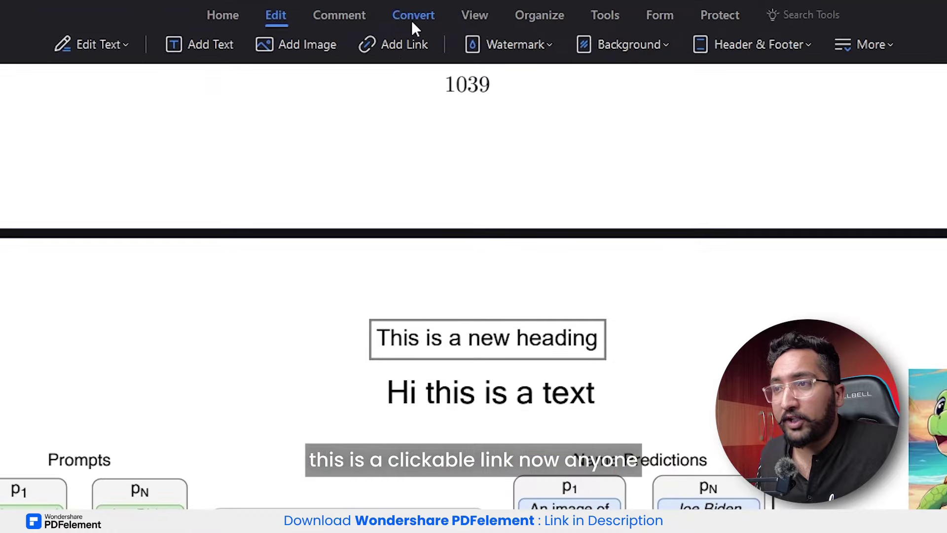
# - After browsing the Convert formats, save the paper as Clip Know My Face-Edited.pdf
pyautogui.click(439, 24)
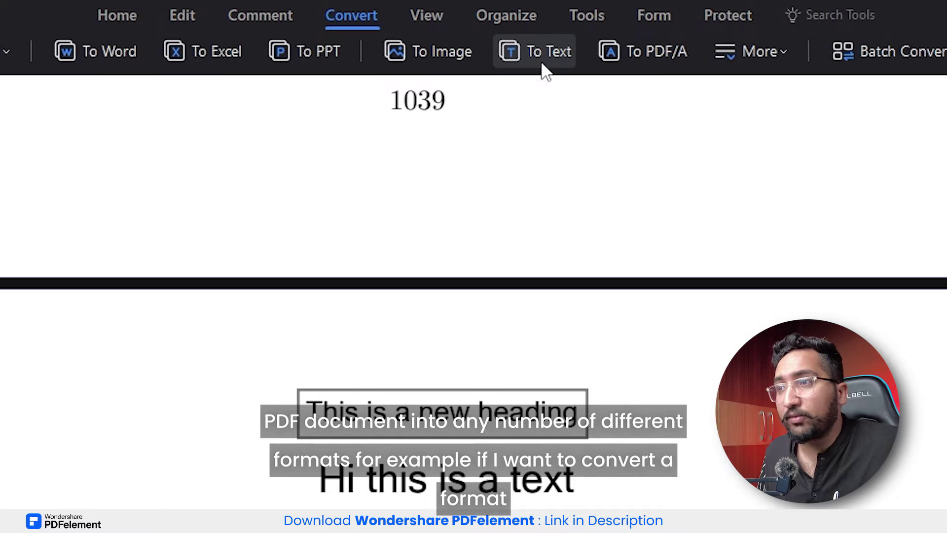
pyautogui.click(626, 41)
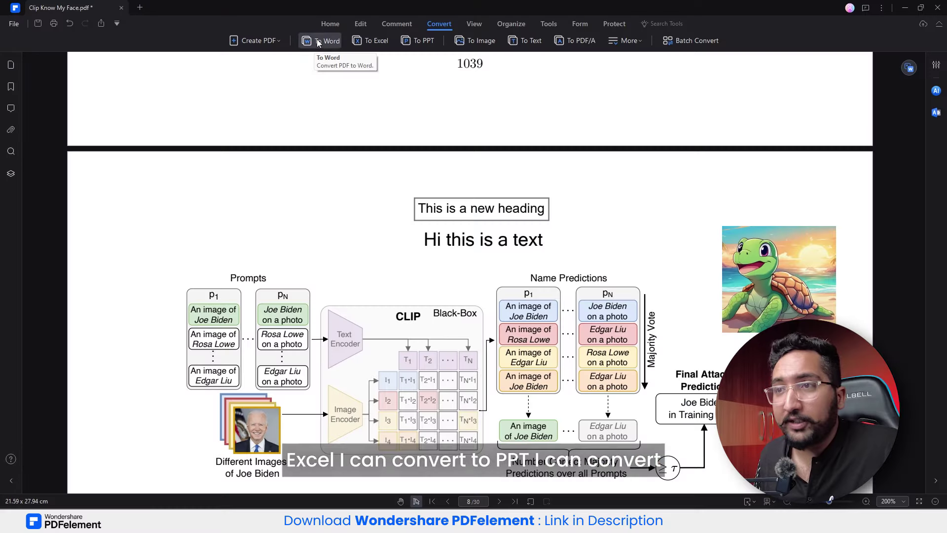
pyautogui.click(318, 43)
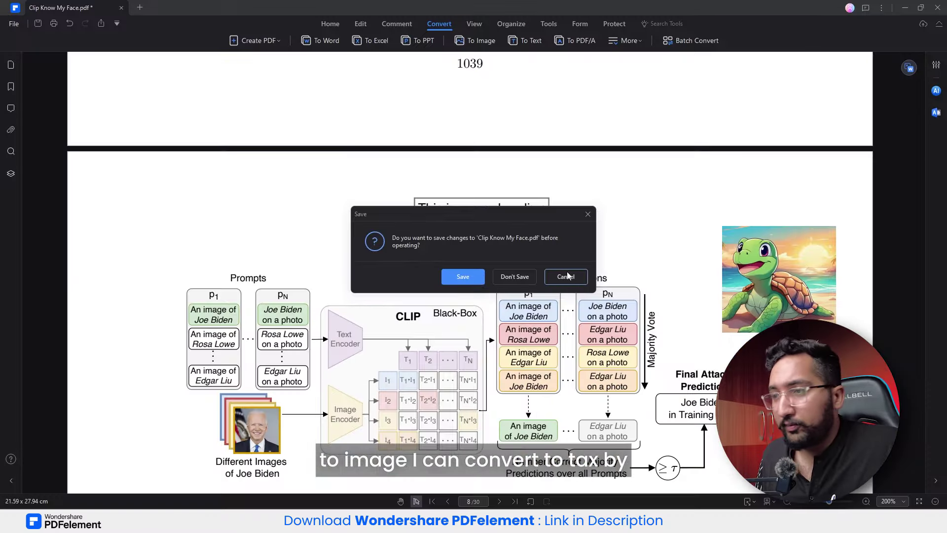
pyautogui.click(566, 274)
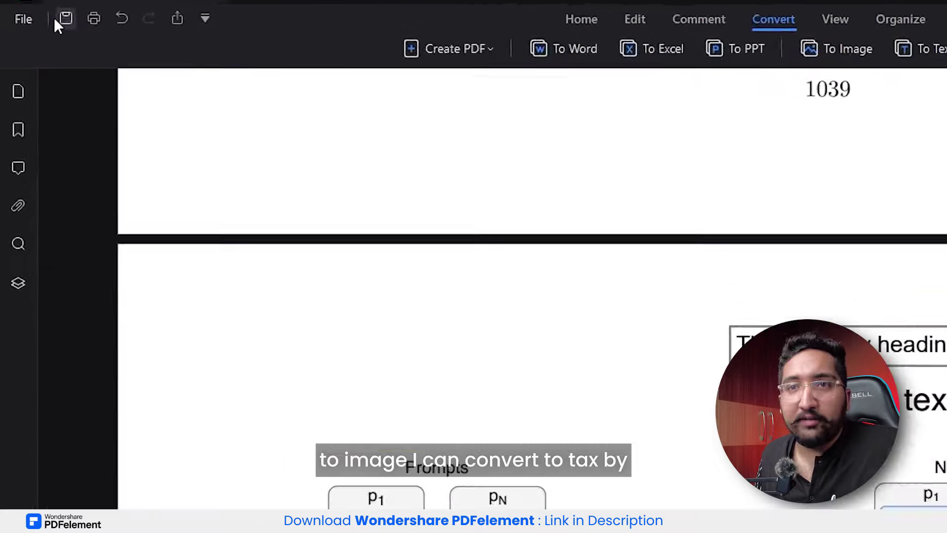
pyautogui.click(24, 19)
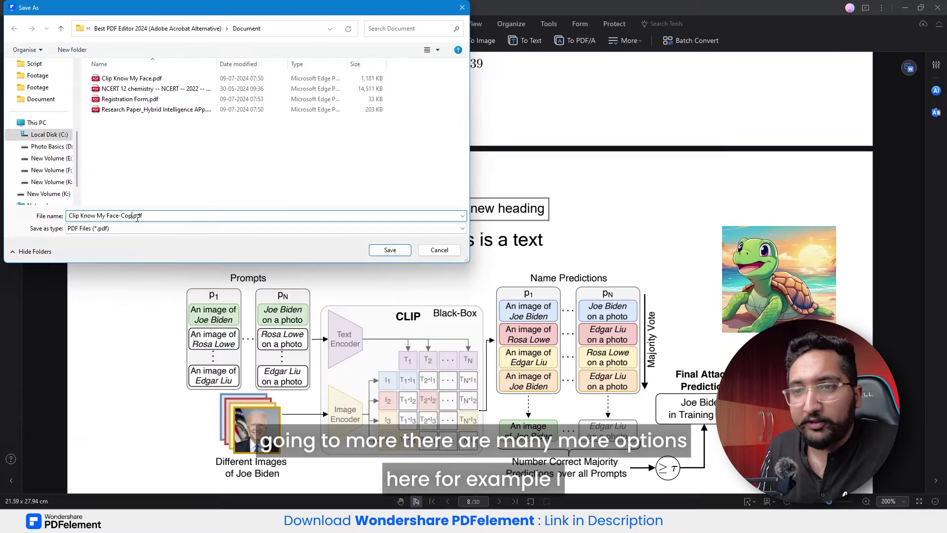
pyautogui.press('BackSpace')
pyautogui.press('BackSpace')
pyautogui.press('BackSpace')
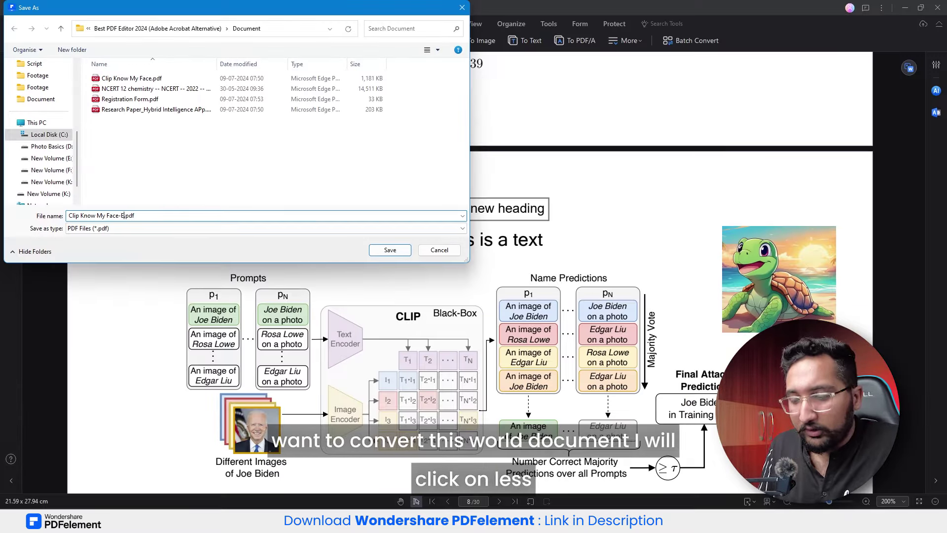
pyautogui.write('ditesd')
pyautogui.press('Return')
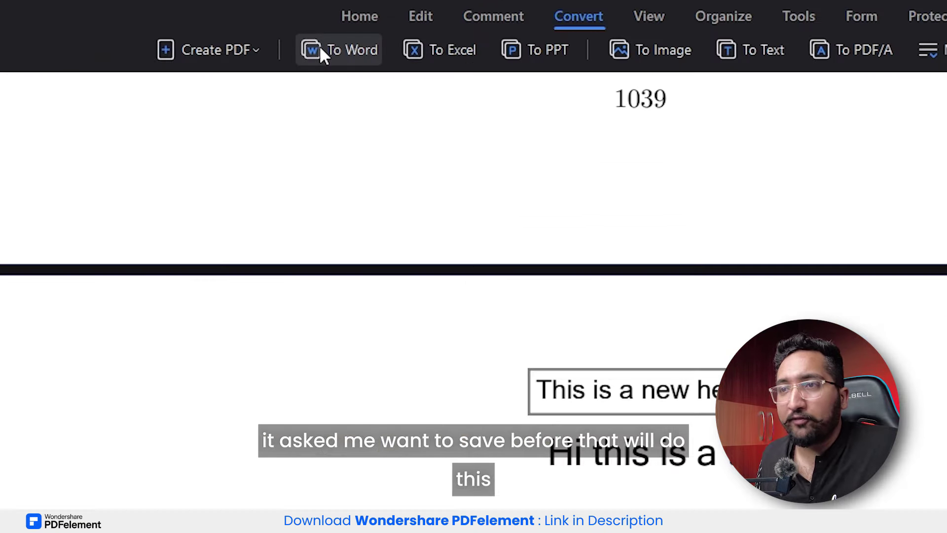
# - Convert the PDF to Word with the output named 'This is a converted doc.docx'
pyautogui.click(314, 43)
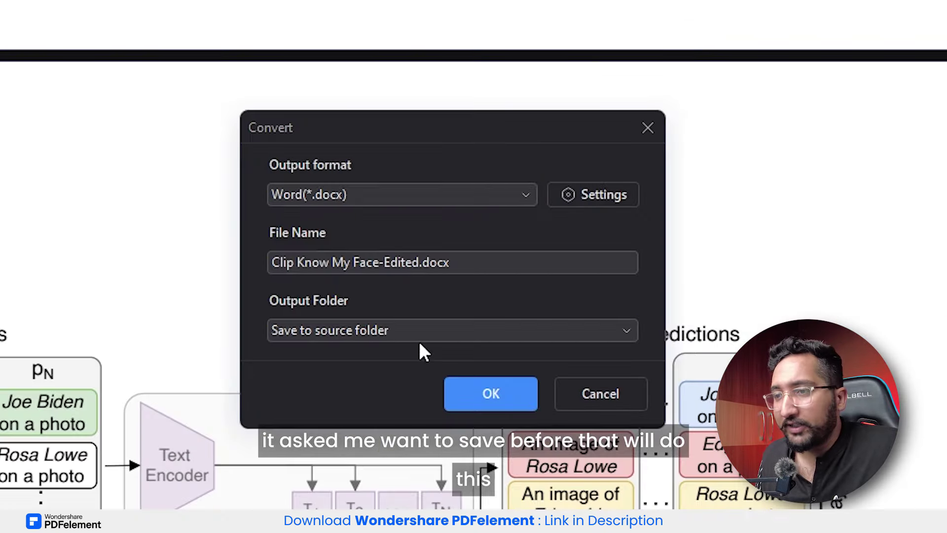
pyautogui.click(419, 262)
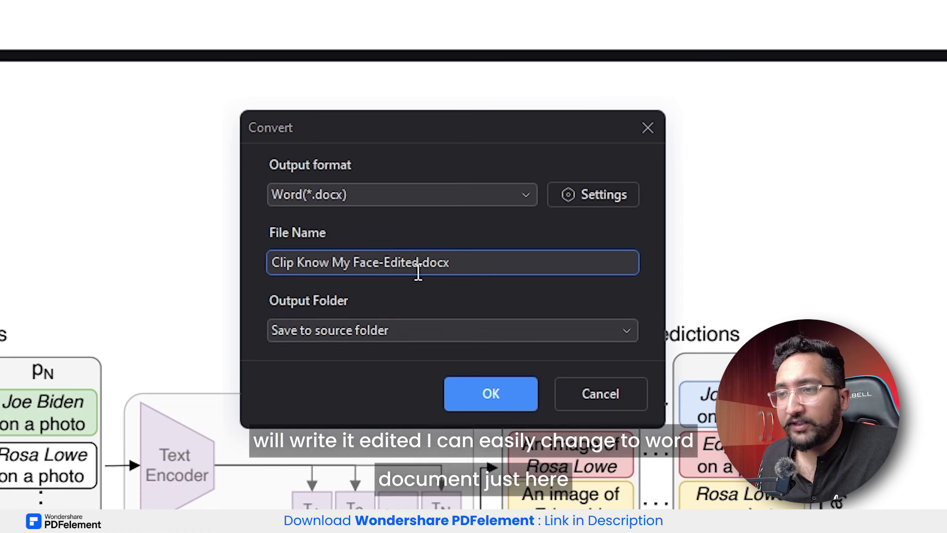
pyautogui.moveTo(419, 267); pyautogui.dragTo(333, 267)
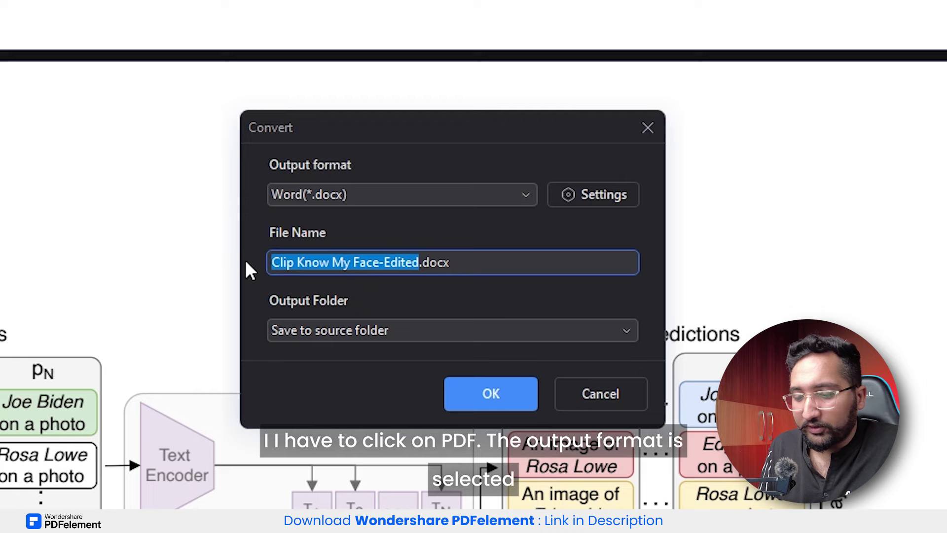
pyautogui.write('This is a converted doc')
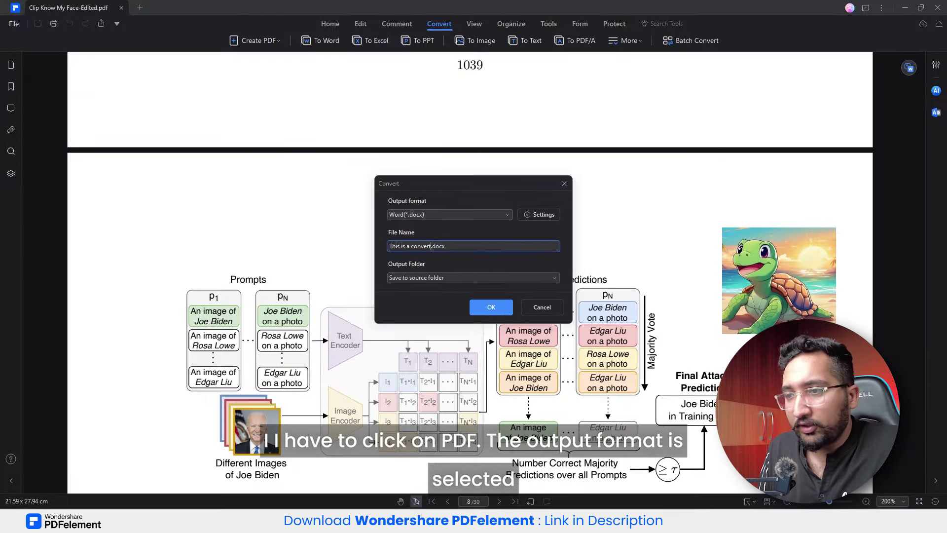
pyautogui.click(491, 308)
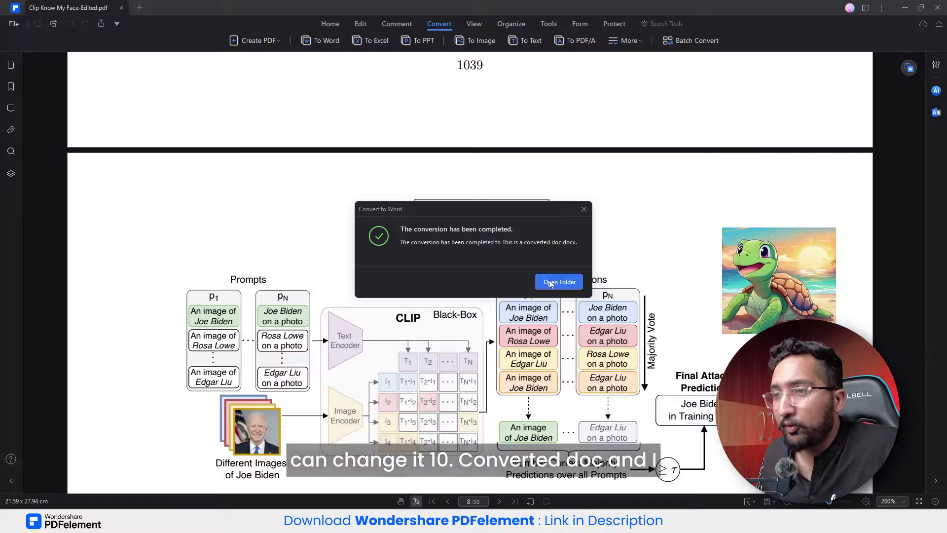
# - Open the output folder from the conversion prompt and select This is a converted doc.docx
pyautogui.click(555, 281)
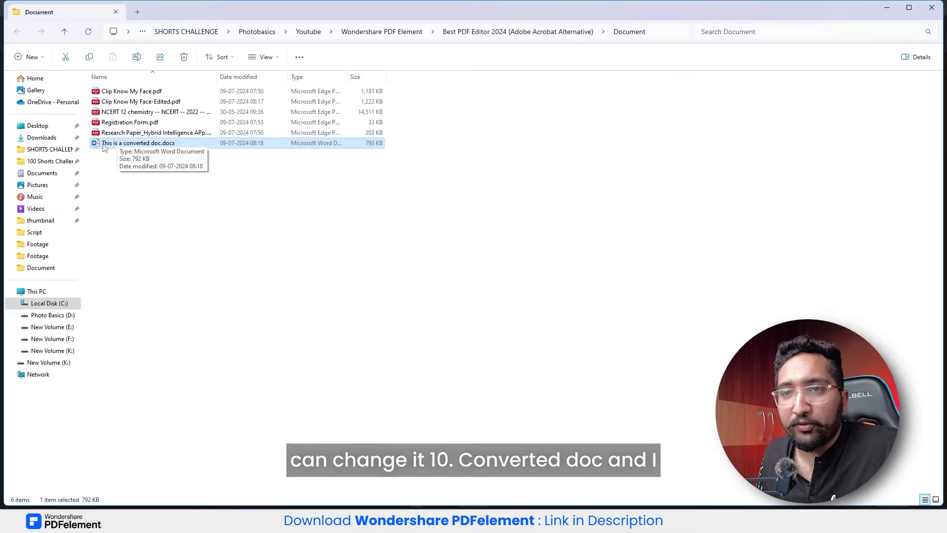
pyautogui.click(106, 143)
# - Open This is a converted doc.docx in Word and scroll through its pages to check the heading, text and turtle image
pyautogui.doubleClick(103, 144)
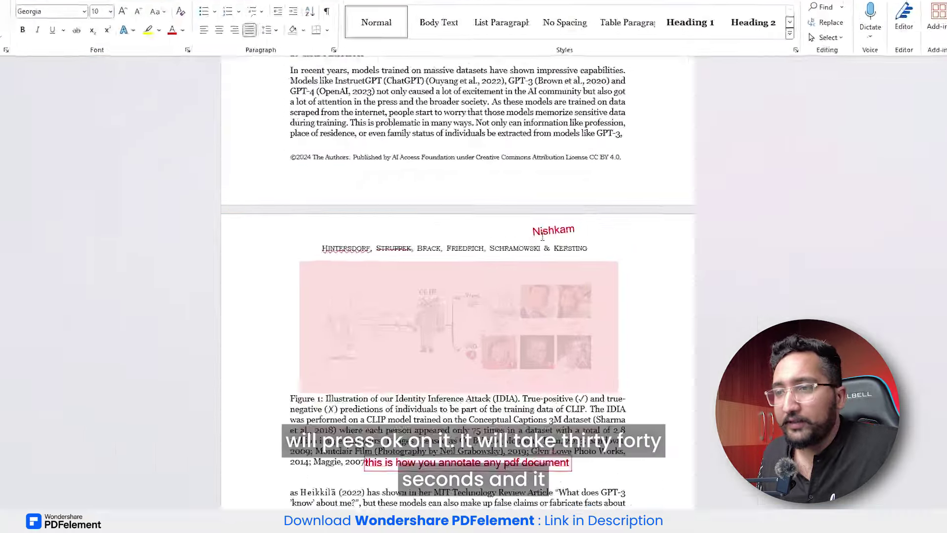
pyautogui.scroll(-5, 217, 199)
pyautogui.scroll(-5, 401, 224)
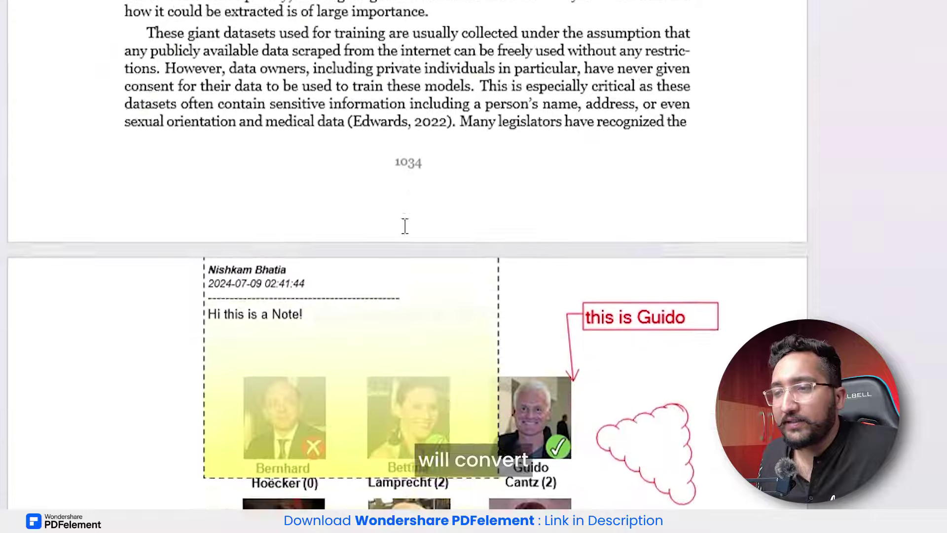
pyautogui.scroll(-5, 493, 197)
pyautogui.scroll(-5, 501, 175)
pyautogui.scroll(-3, 493, 187)
pyautogui.scroll(3, 342, 194)
pyautogui.scroll(-1, 412, 190)
pyautogui.scroll(-5, 405, 193)
pyautogui.scroll(-3, 395, 197)
pyautogui.scroll(-2, 385, 202)
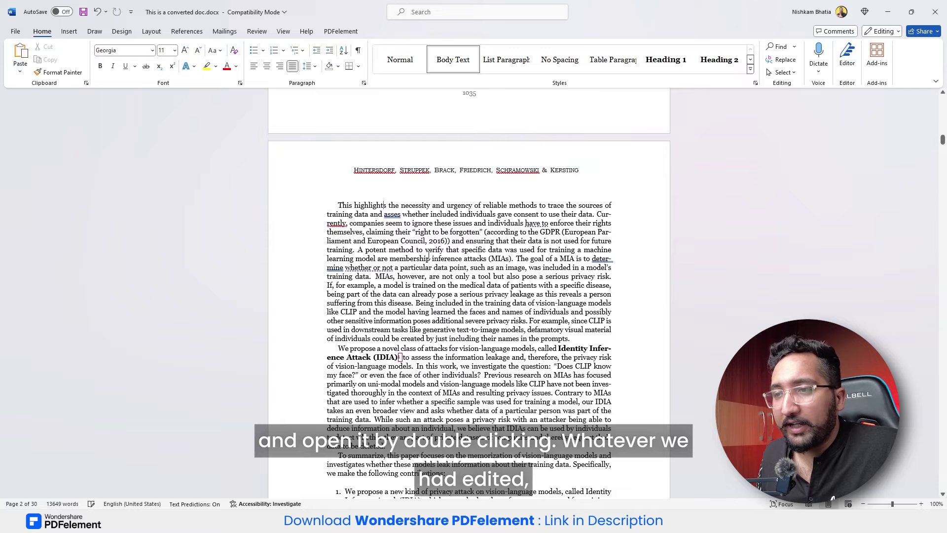
pyautogui.scroll(-5, 461, 306)
pyautogui.scroll(-4, 473, 304)
pyautogui.scroll(-3, 493, 302)
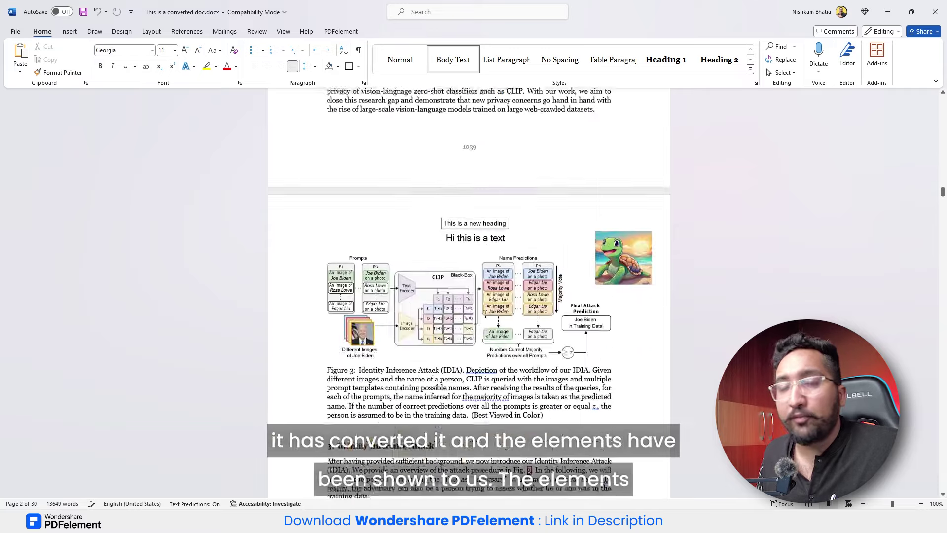
pyautogui.scroll(-1, 510, 302)
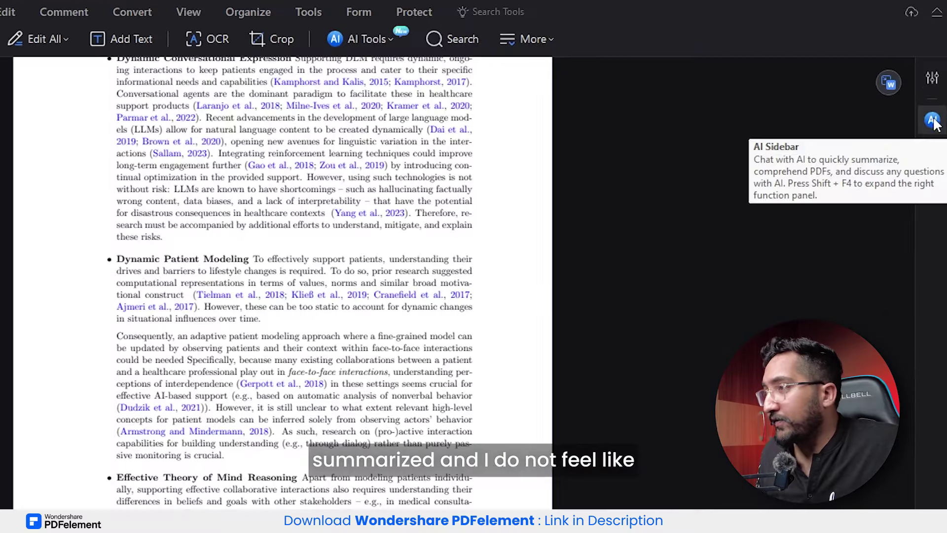
# - Have the AI sidebar summarize the PDF, then ask 'How can Hybrid Intelligence address these challenges?'
pyautogui.click(932, 121)
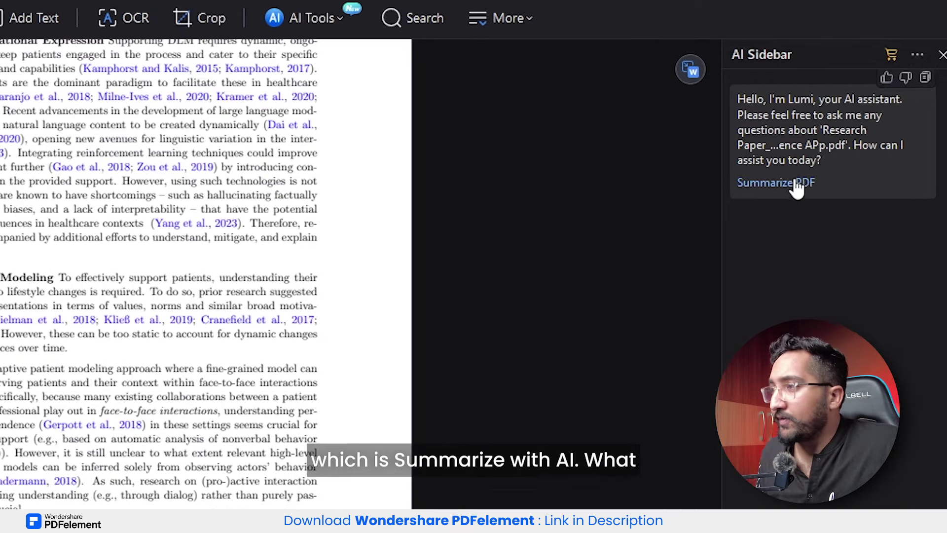
pyautogui.click(795, 184)
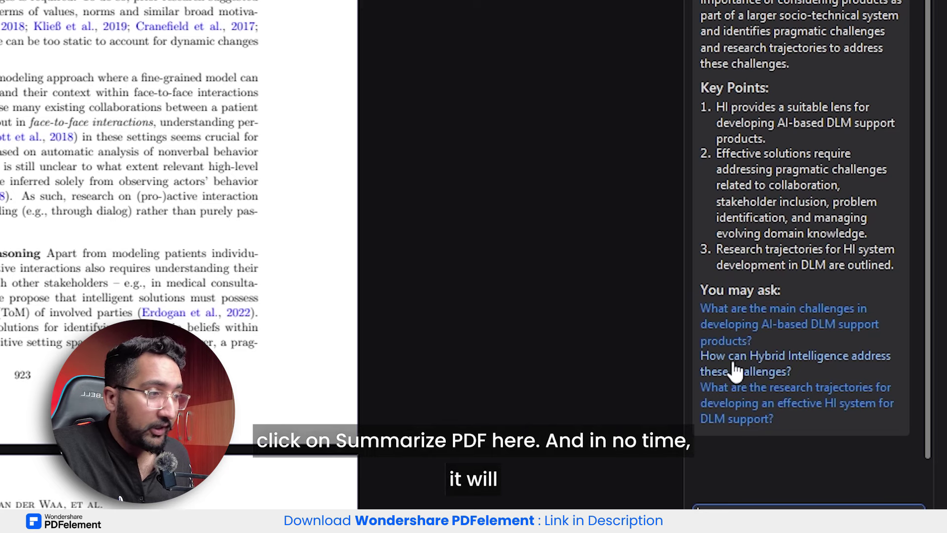
pyautogui.click(759, 367)
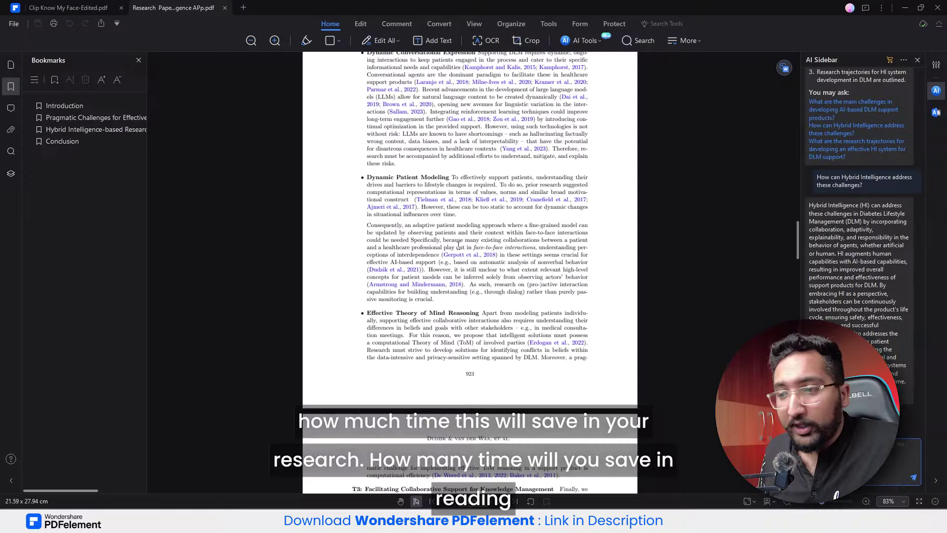
pyautogui.scroll(-2, 452, 263)
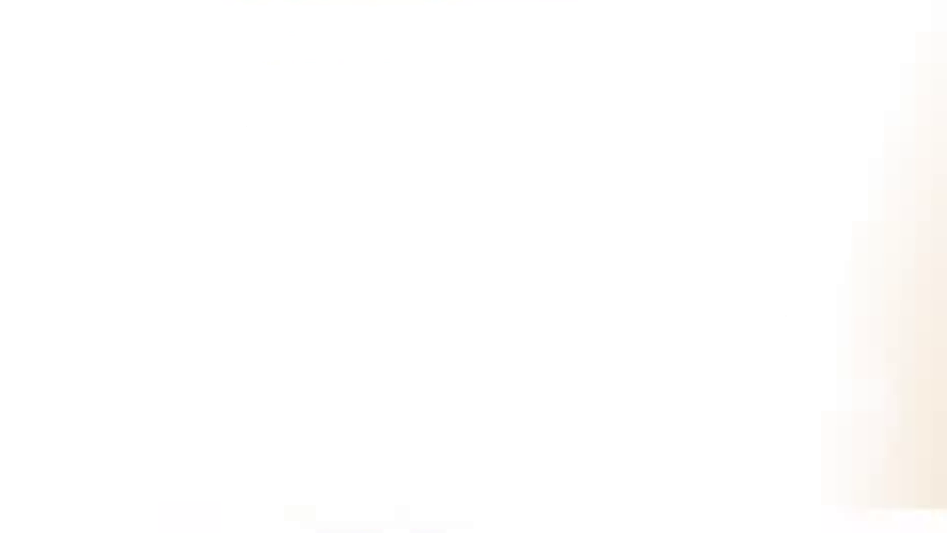
# - Ask the AI sidebar to explain the heading Dynamic Conversational Expression
pyautogui.moveTo(449, 127); pyautogui.dragTo(477, 123)
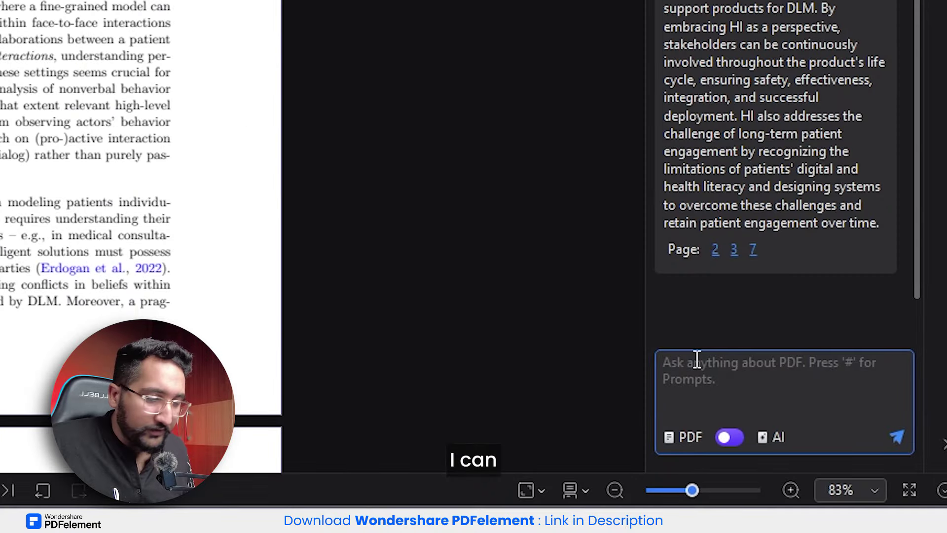
pyautogui.write('Dynamic Conversational Expression')
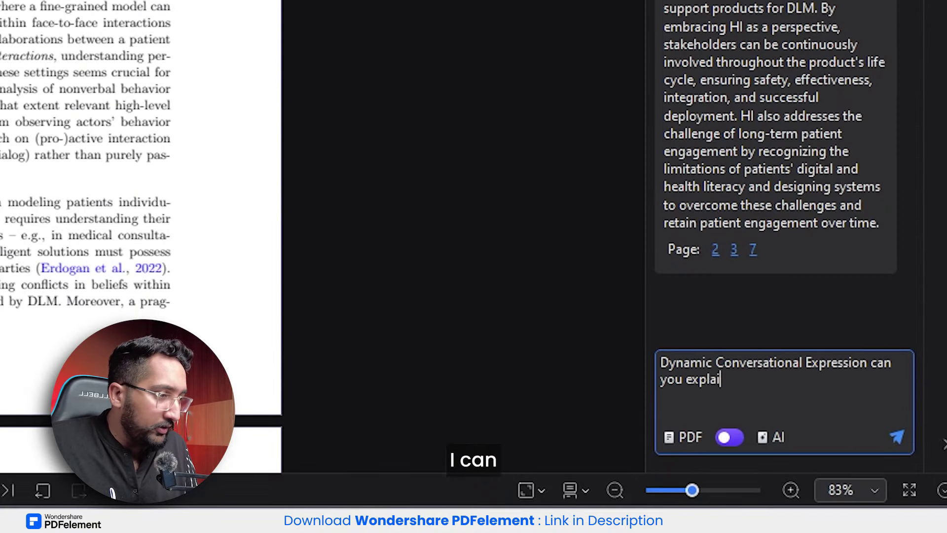
pyautogui.click(895, 438)
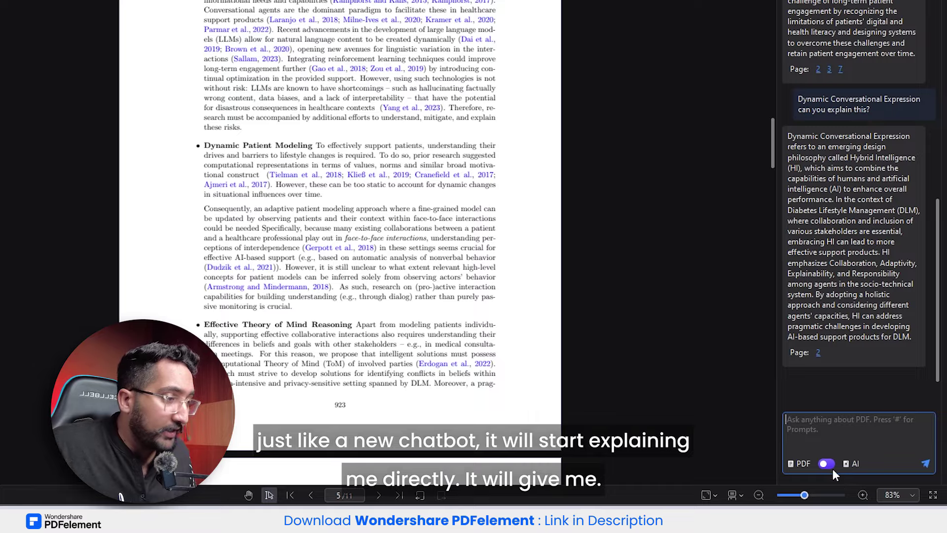
# - In Chat with AI, ask to 'explain in simple terms' the heading Dynamic Patient Modeling
pyautogui.click(829, 462)
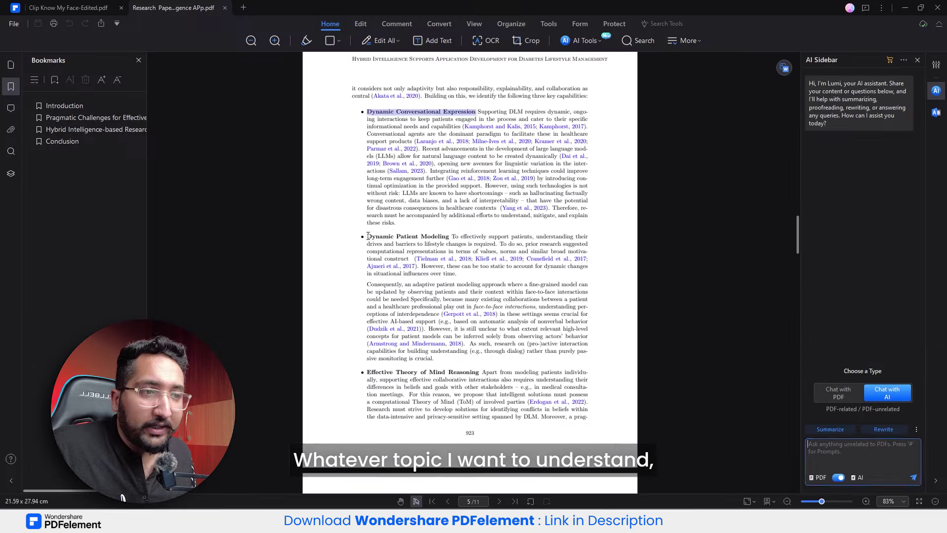
pyautogui.moveTo(367, 237); pyautogui.dragTo(425, 237)
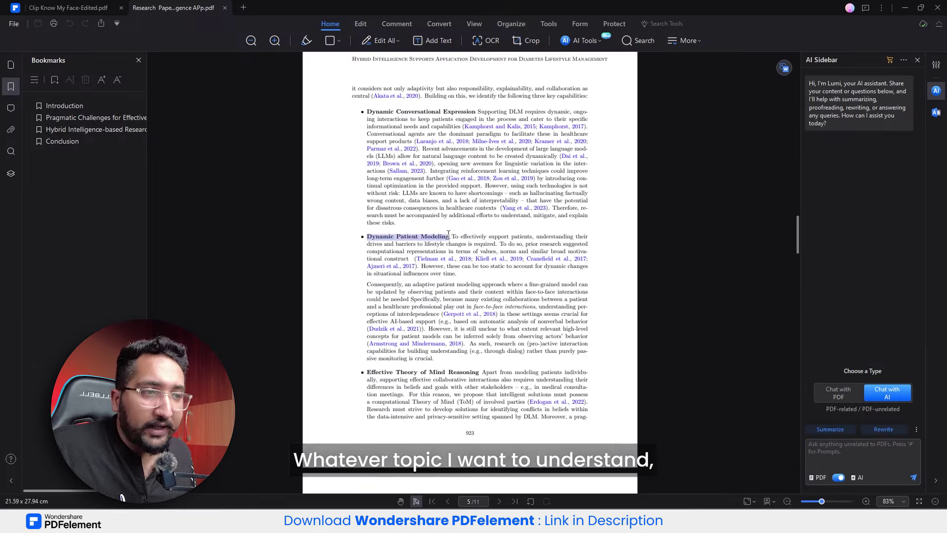
pyautogui.click(843, 451)
pyautogui.write('explain in simple terms')
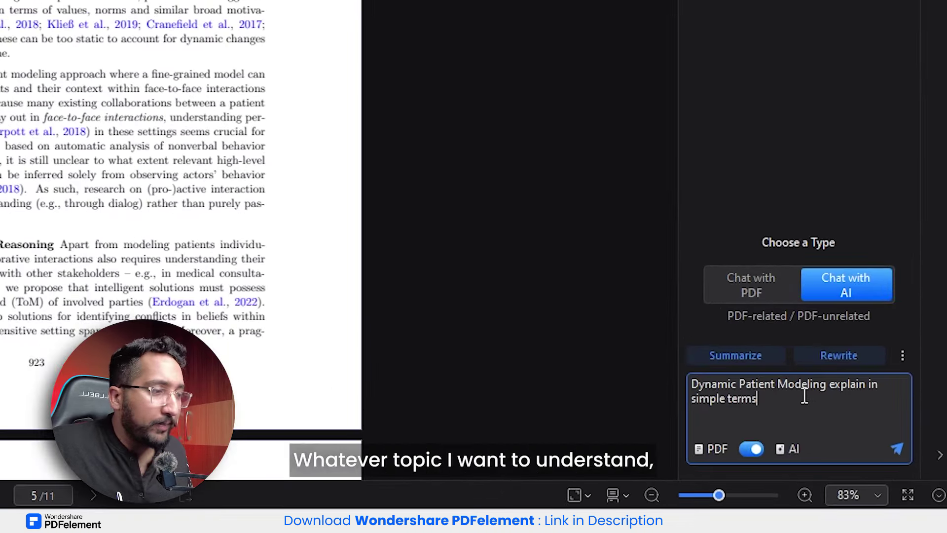
pyautogui.click(896, 449)
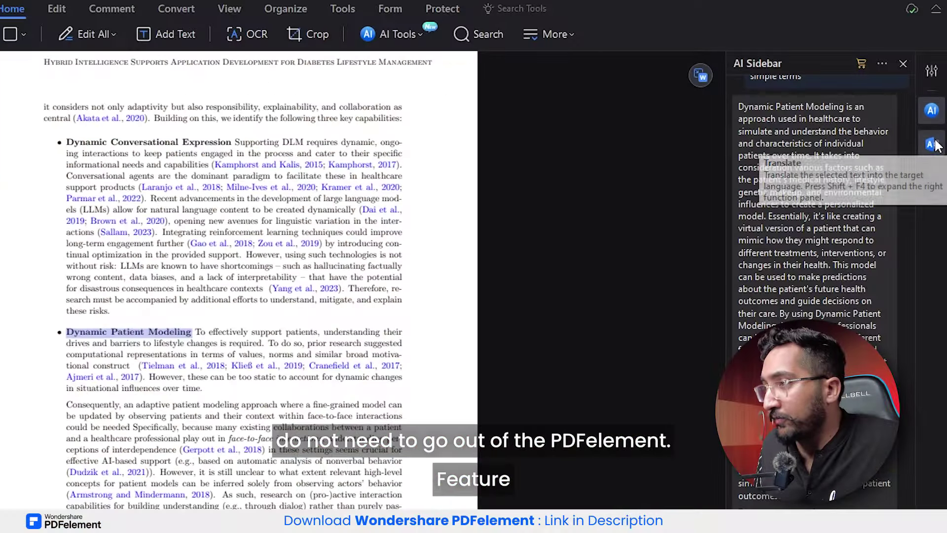
# - Translate the selected Dynamic Patient Modeling text into Hindi with the AI translate tool
pyautogui.click(932, 143)
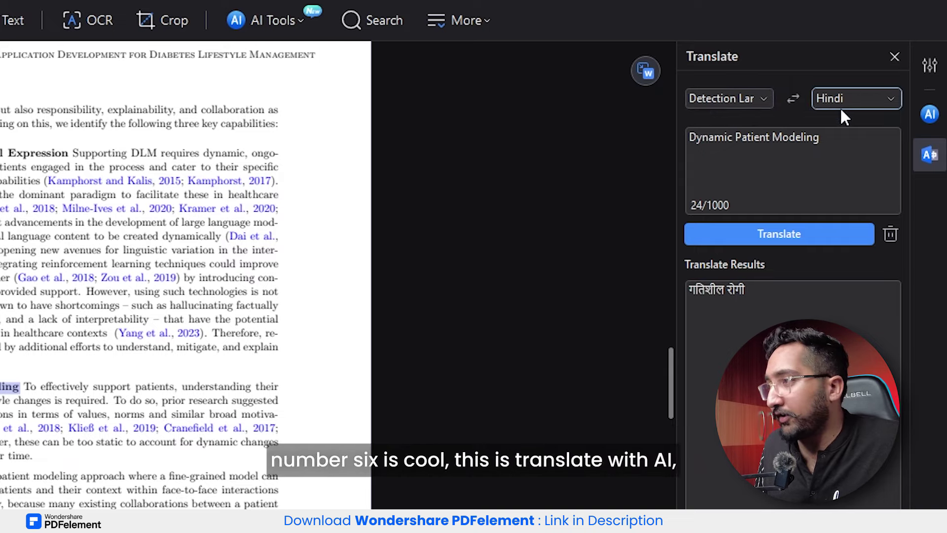
pyautogui.scroll(-5, 413, 405)
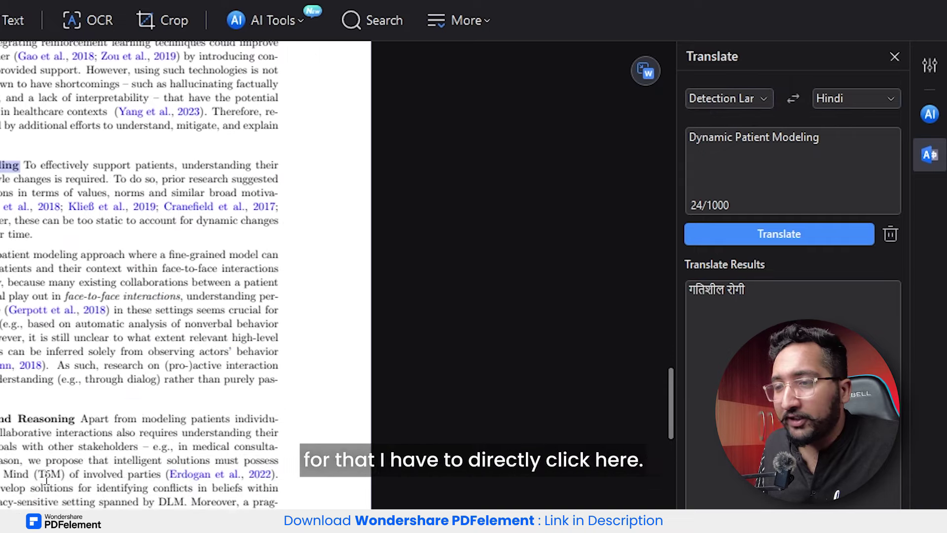
pyautogui.scroll(-5, 413, 405)
pyautogui.keyDown('ctrl'); pyautogui.scroll(3, 513, 225); pyautogui.keyUp('ctrl')
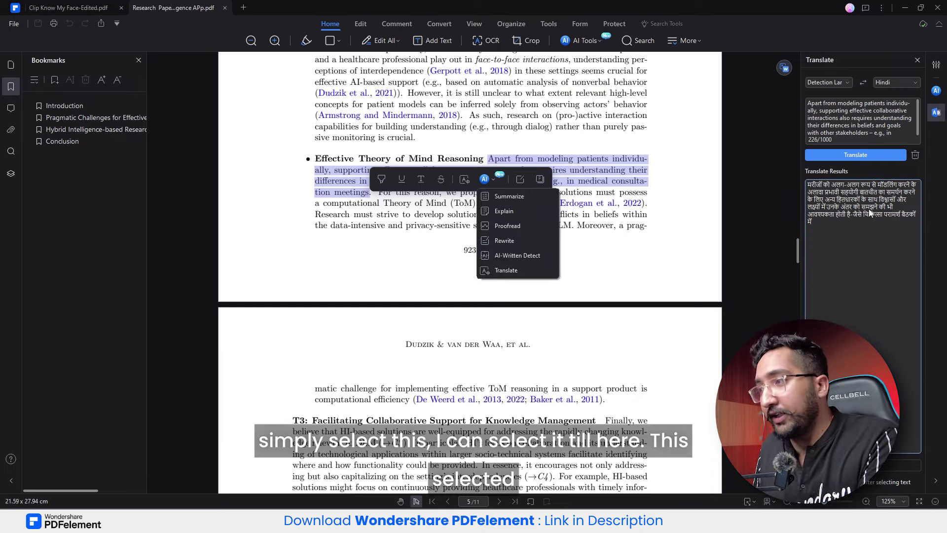
pyautogui.click(701, 273)
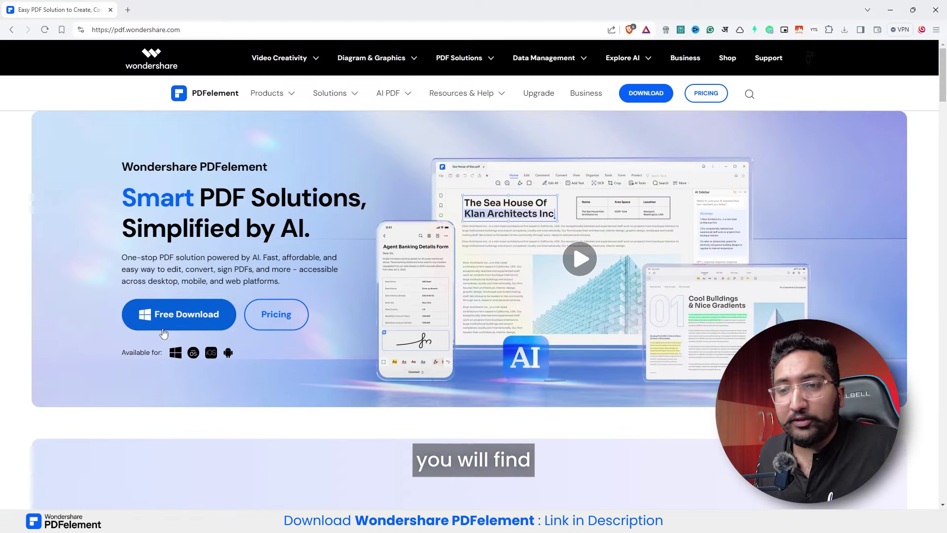
# - Choose Free Download on pdf.wondershare.com to get the PDFelement setup file
pyautogui.click(174, 315)
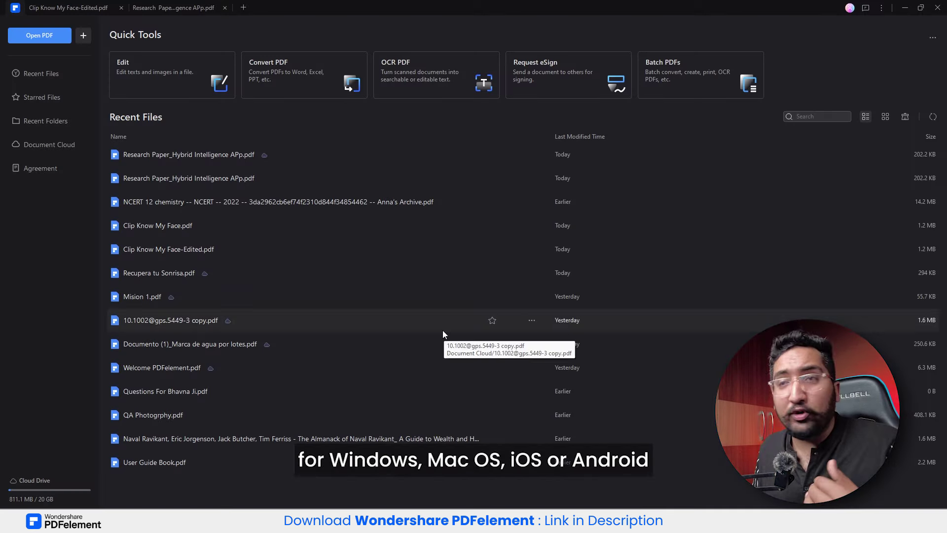
pyautogui.moveTo(496, 226)
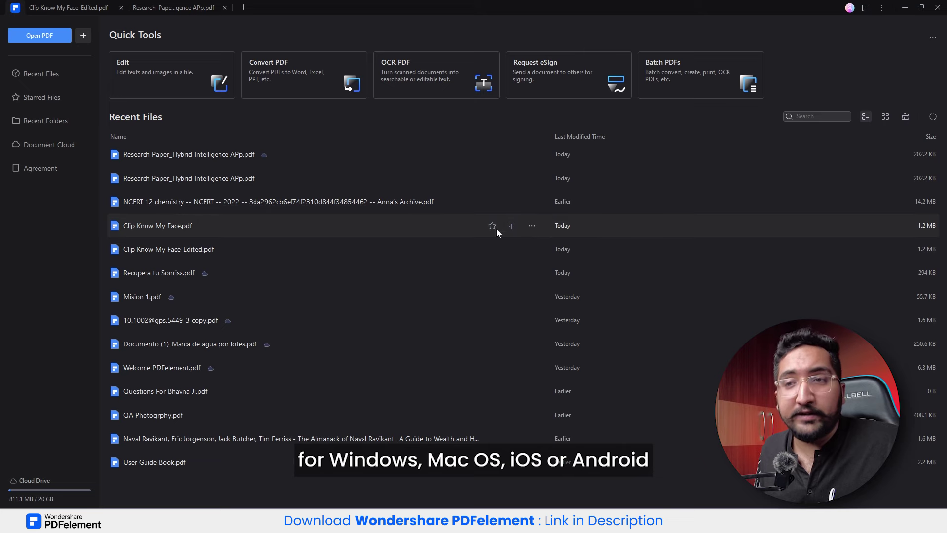
# - Start a Combine PDF job from the paper and add Registration Form.pdf to the file list
pyautogui.click(90, 8)
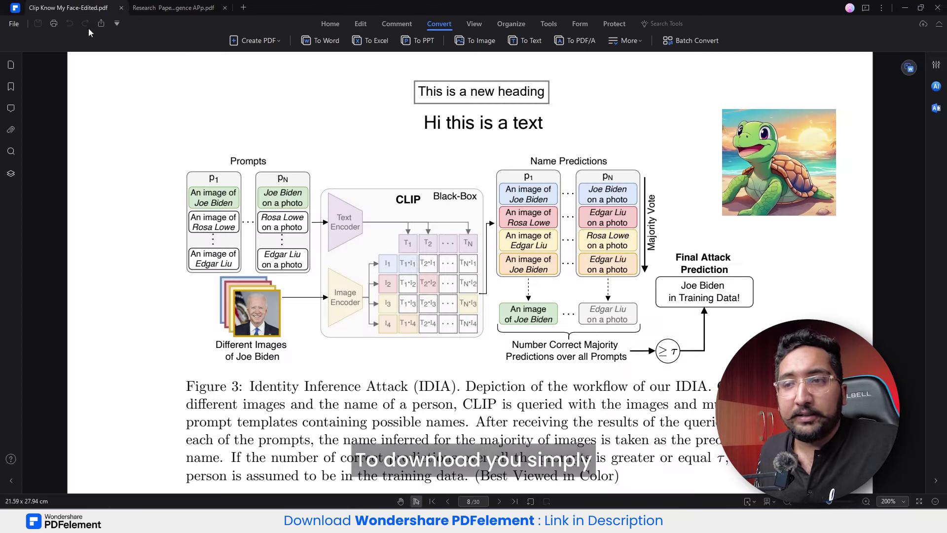
pyautogui.click(157, 5)
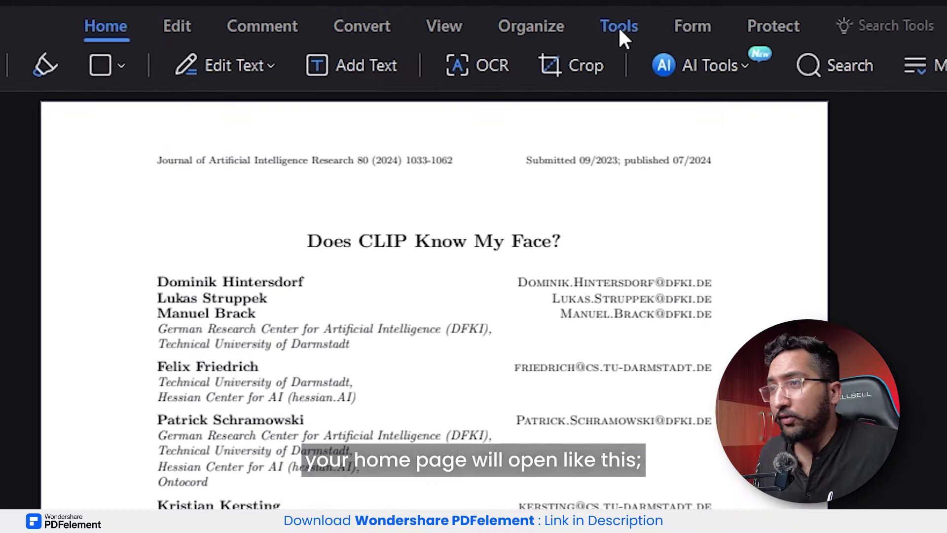
pyautogui.click(591, 26)
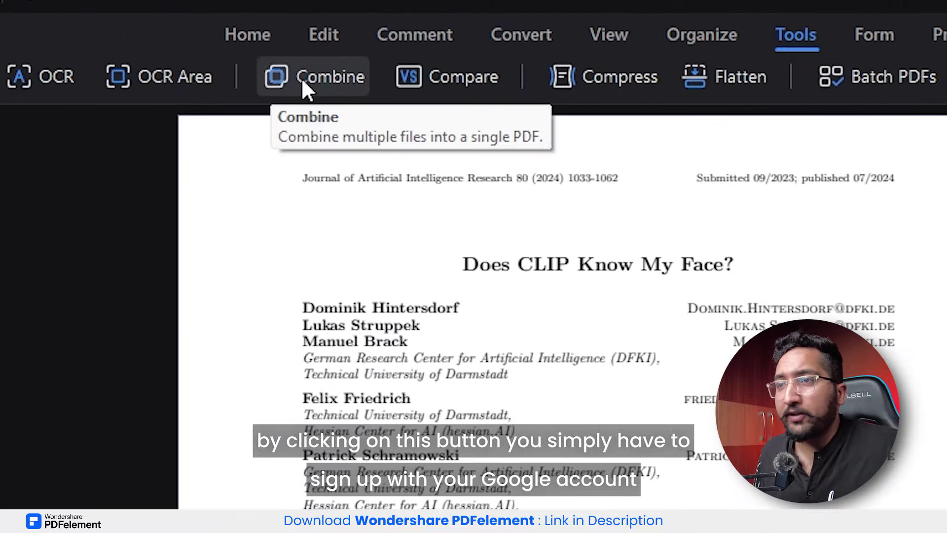
pyautogui.click(303, 82)
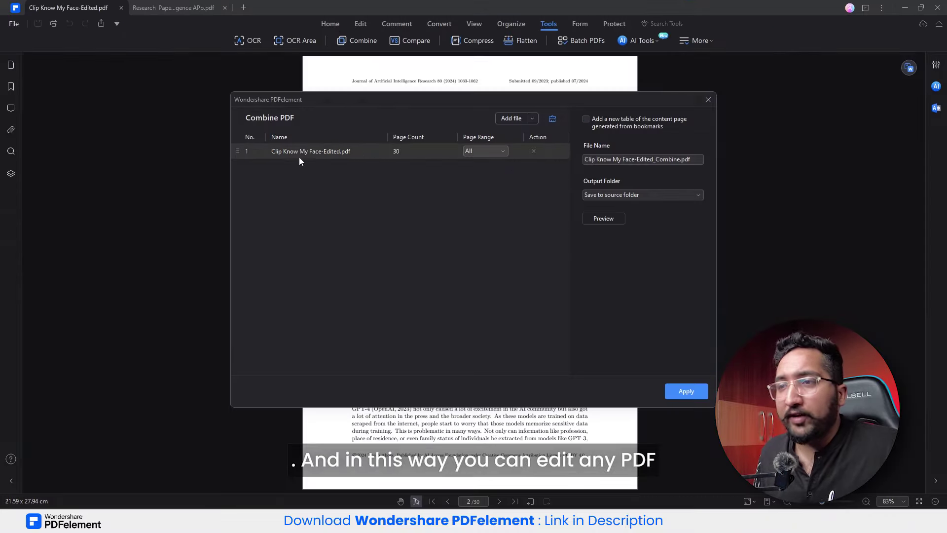
pyautogui.click(507, 120)
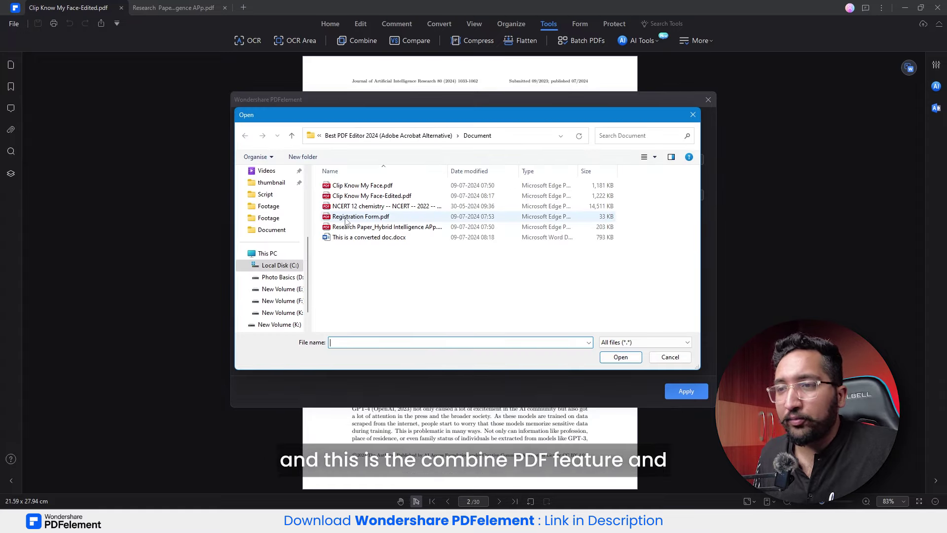
pyautogui.doubleClick(346, 219)
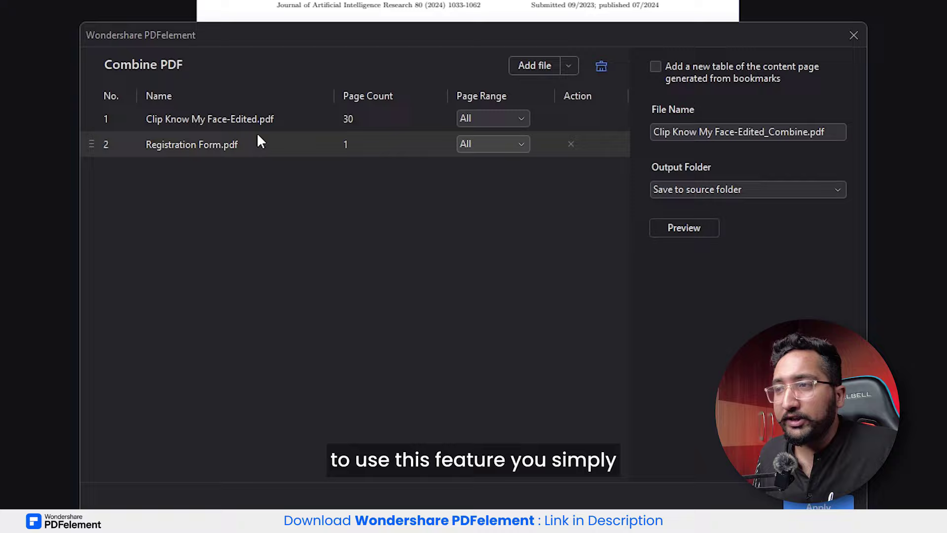
# - Name the output Combined File.pdf, preview its pages, and merge both files into one PDF
pyautogui.doubleClick(805, 140)
pyautogui.write('Combined File')
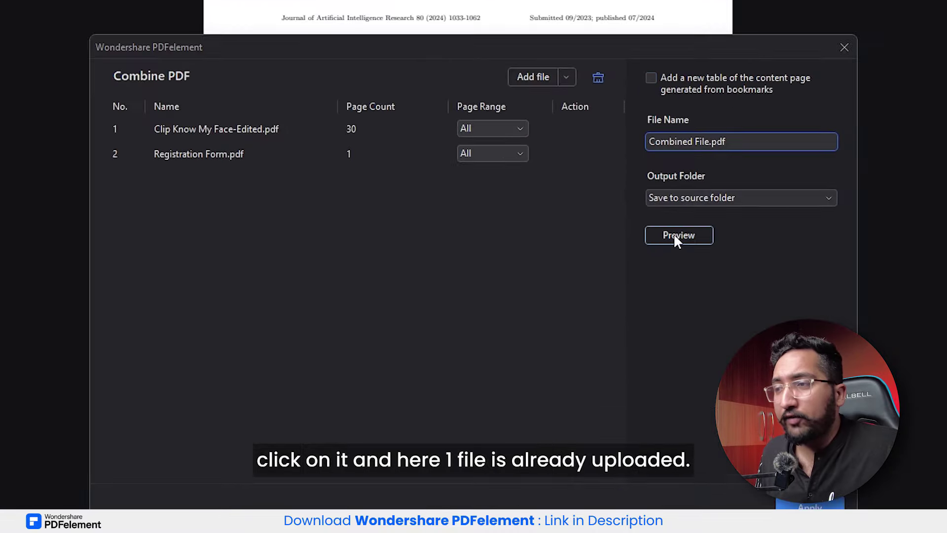
pyautogui.click(602, 219)
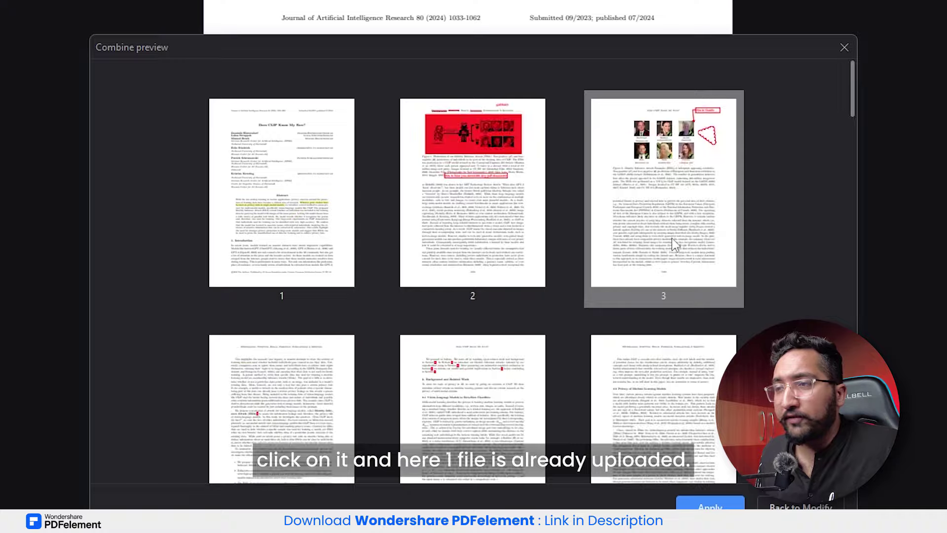
pyautogui.scroll(-3, 631, 192)
pyautogui.scroll(-5, 632, 192)
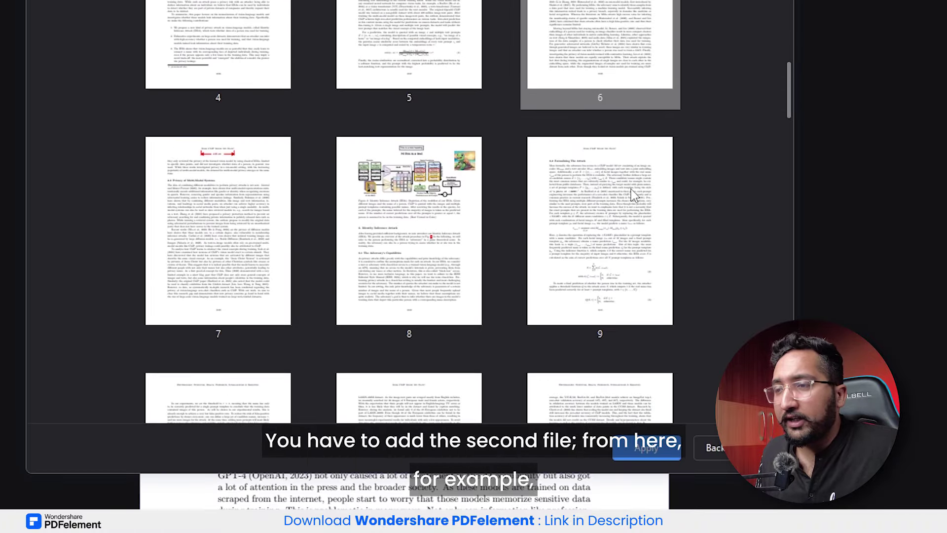
pyautogui.scroll(-5, 631, 193)
pyautogui.scroll(-5, 631, 193)
pyautogui.scroll(-5, 632, 192)
pyautogui.scroll(-5, 631, 193)
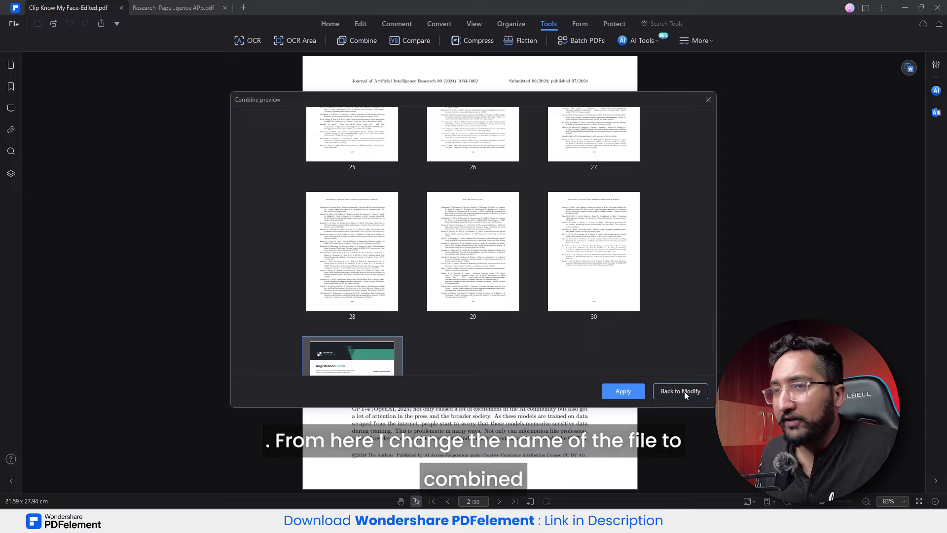
pyautogui.click(685, 391)
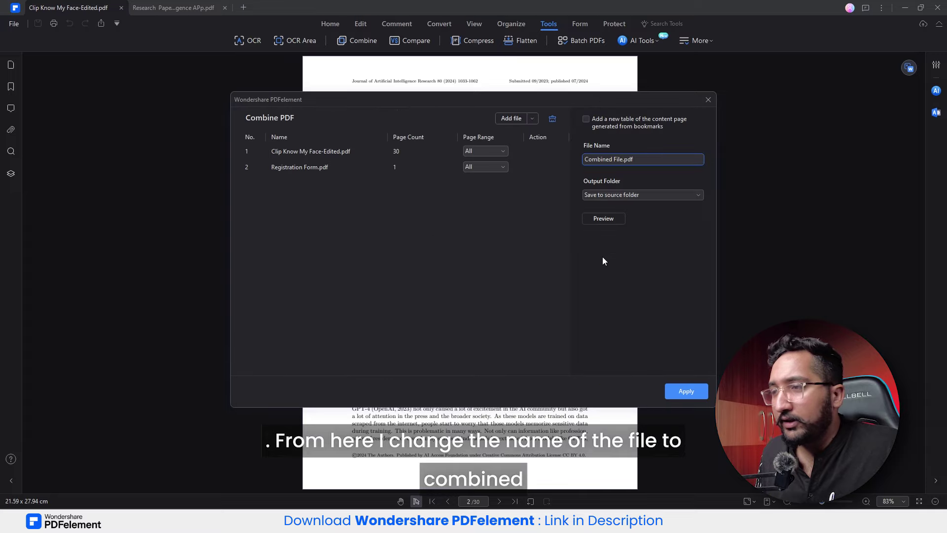
pyautogui.click(677, 391)
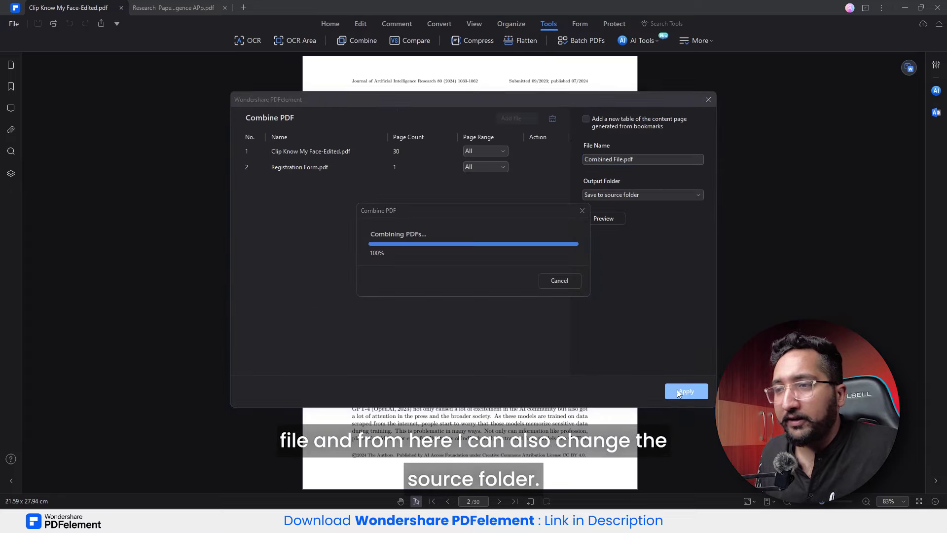
pyautogui.scroll(-5, 748, 266)
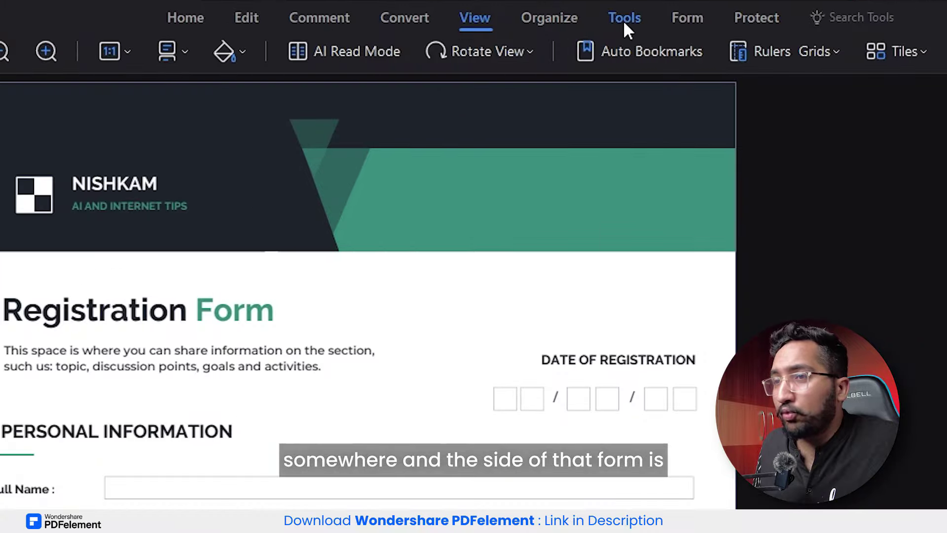
# - Compress Combined File.pdf at Medium and locate Combined File_Compress.pdf (795 KB) in its folder
pyautogui.click(624, 20)
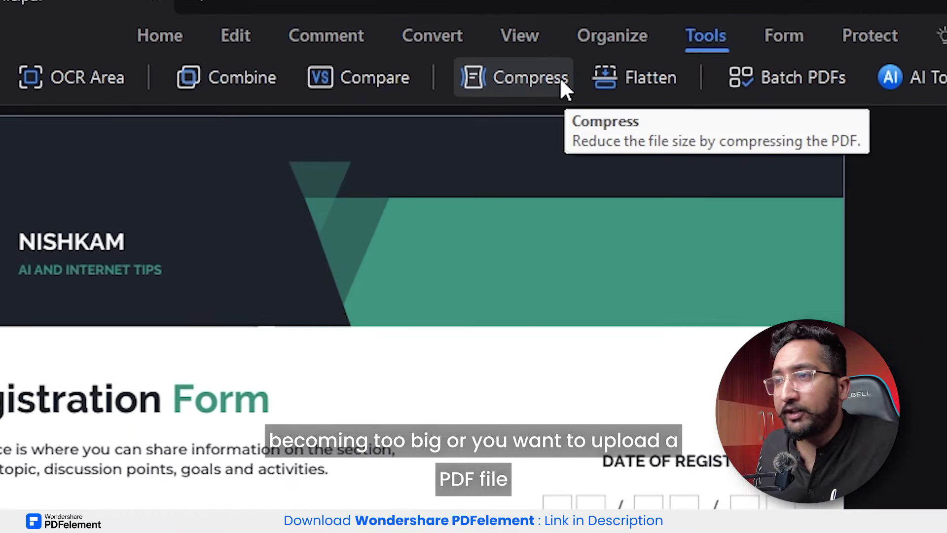
pyautogui.click(561, 82)
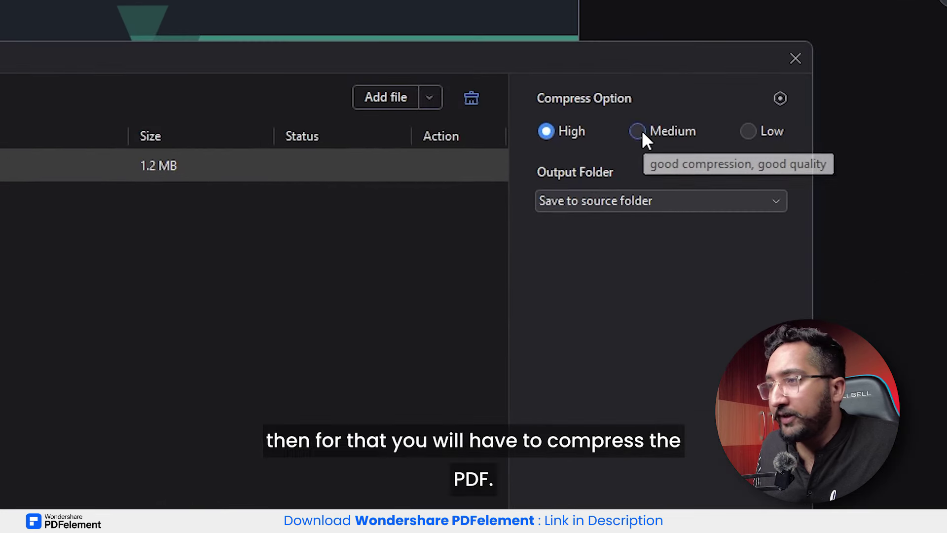
pyautogui.click(632, 135)
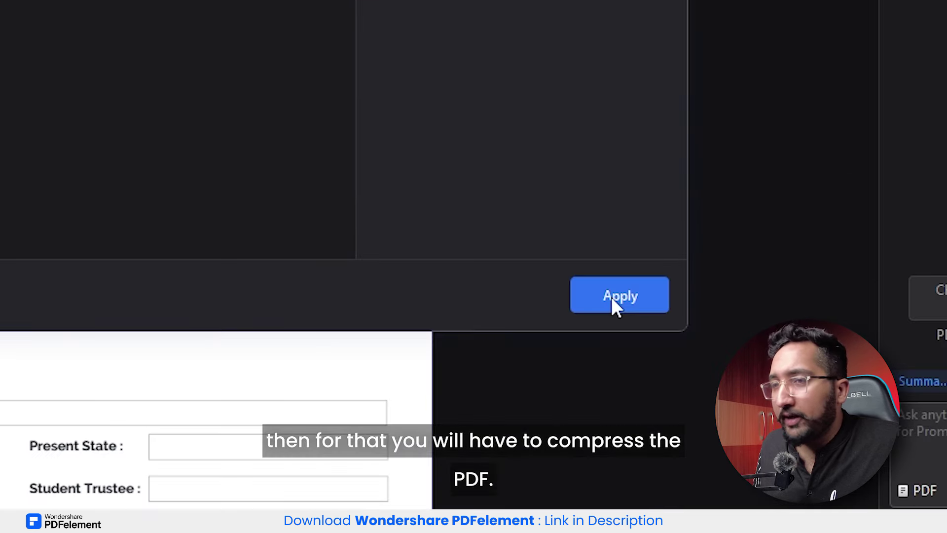
pyautogui.click(611, 296)
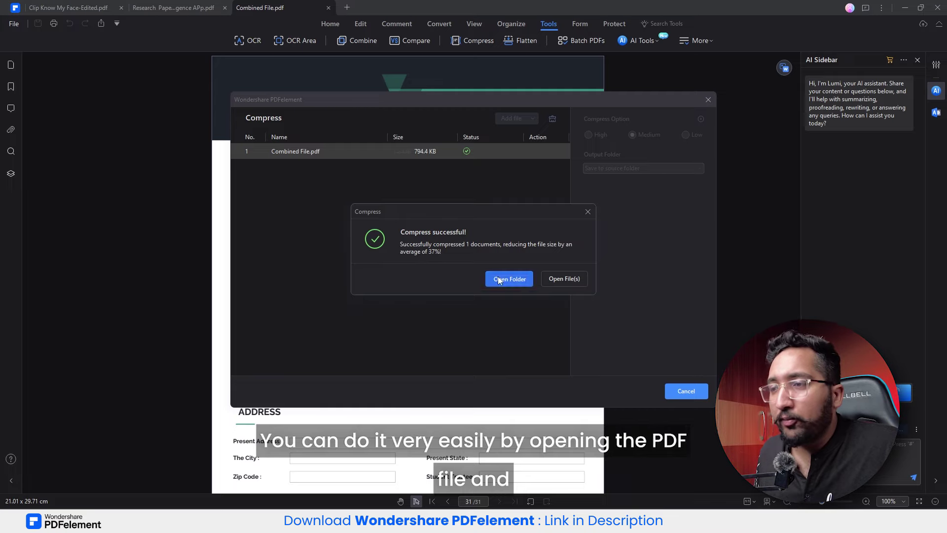
pyautogui.click(499, 277)
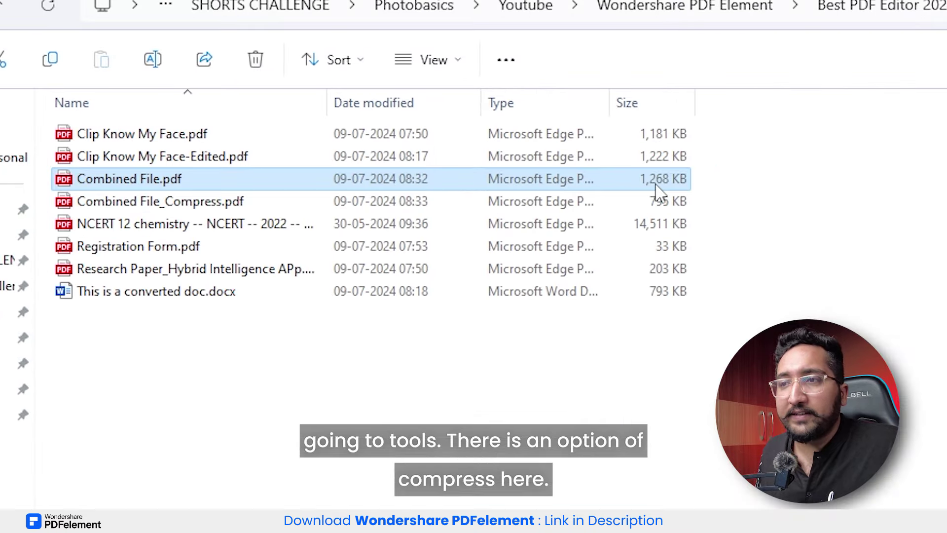
pyautogui.click(678, 204)
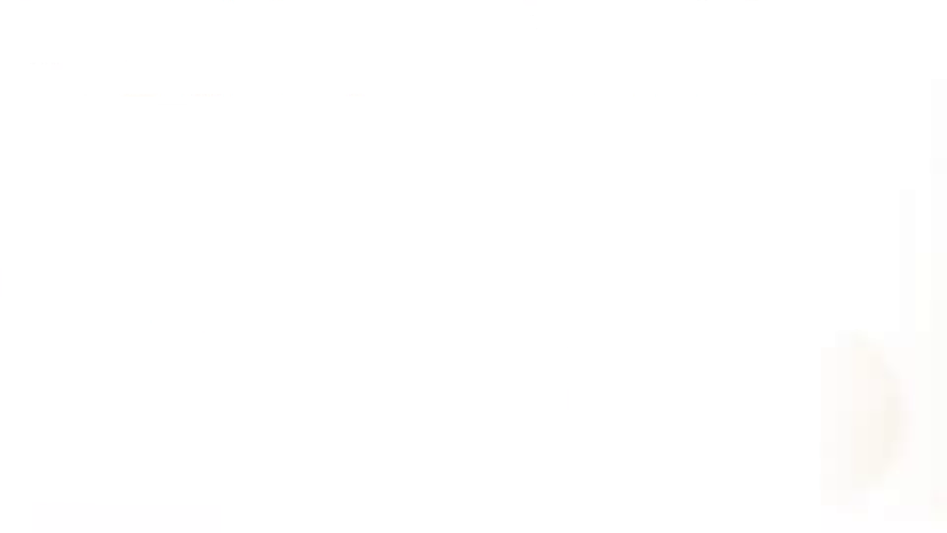
# - Scroll through the original and compressed combined PDFs in Edge to compare their quality
pyautogui.scroll(-10, 260, 278)
pyautogui.scroll(-5, 260, 279)
pyautogui.scroll(-5, 260, 278)
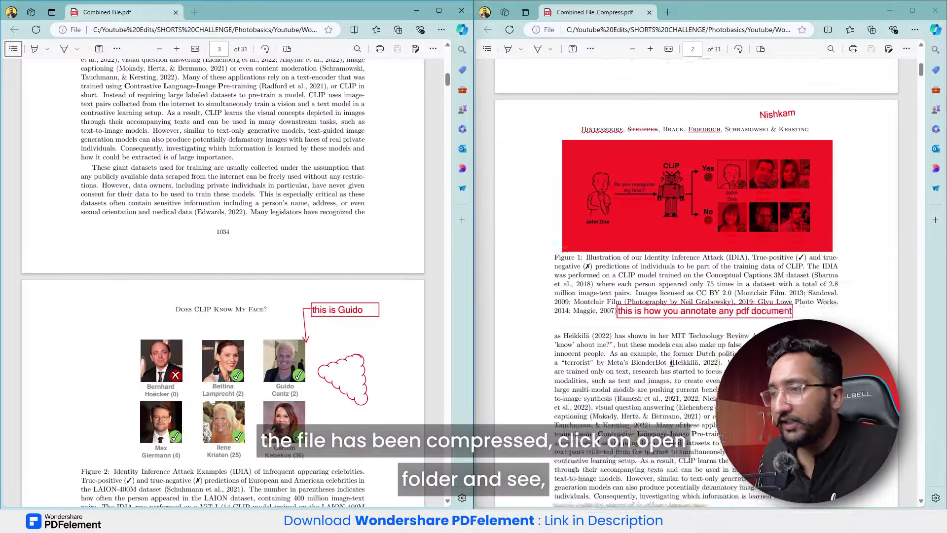
pyautogui.scroll(-5, 772, 308)
pyautogui.scroll(-5, 261, 278)
pyautogui.scroll(-5, 773, 308)
pyautogui.scroll(-5, 773, 308)
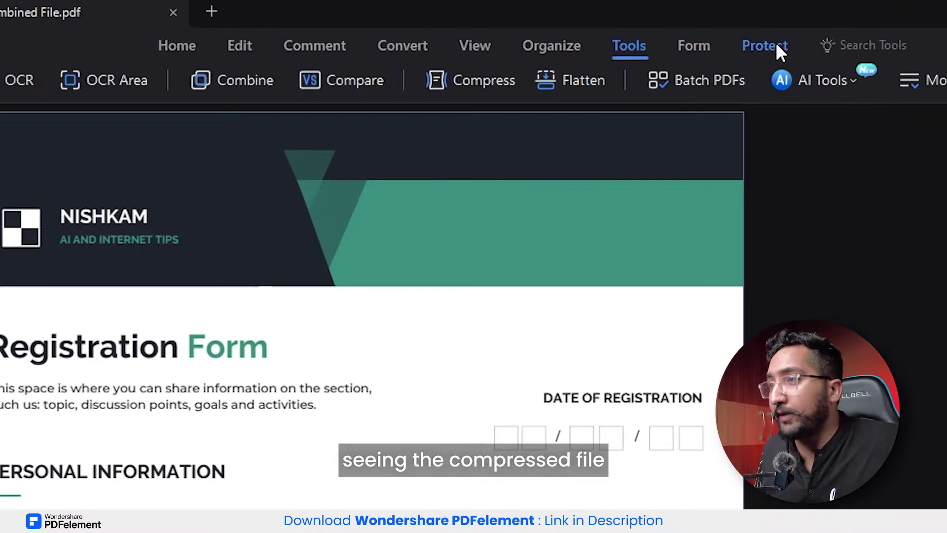
# - Encrypt the combined file with an open password, save it as Combined File-protected.pdf, and open it
pyautogui.click(776, 43)
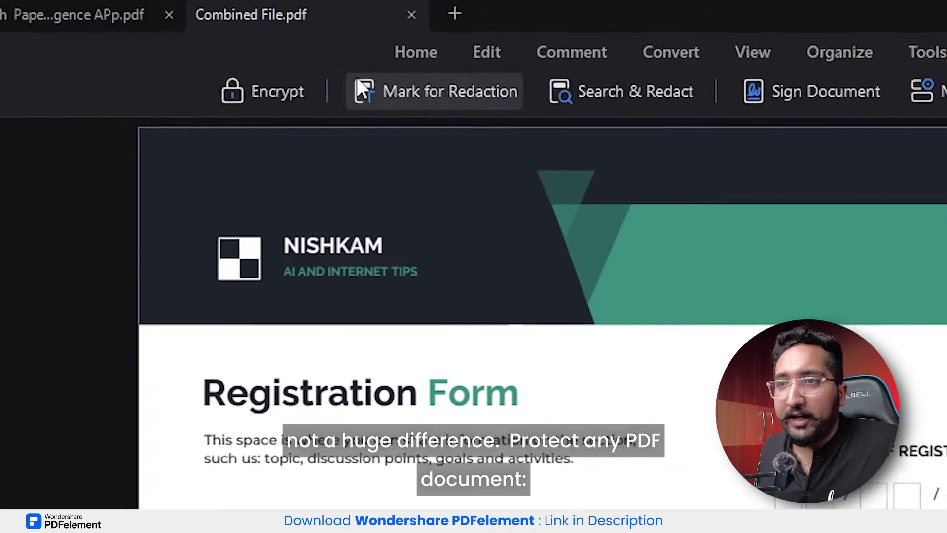
pyautogui.click(318, 96)
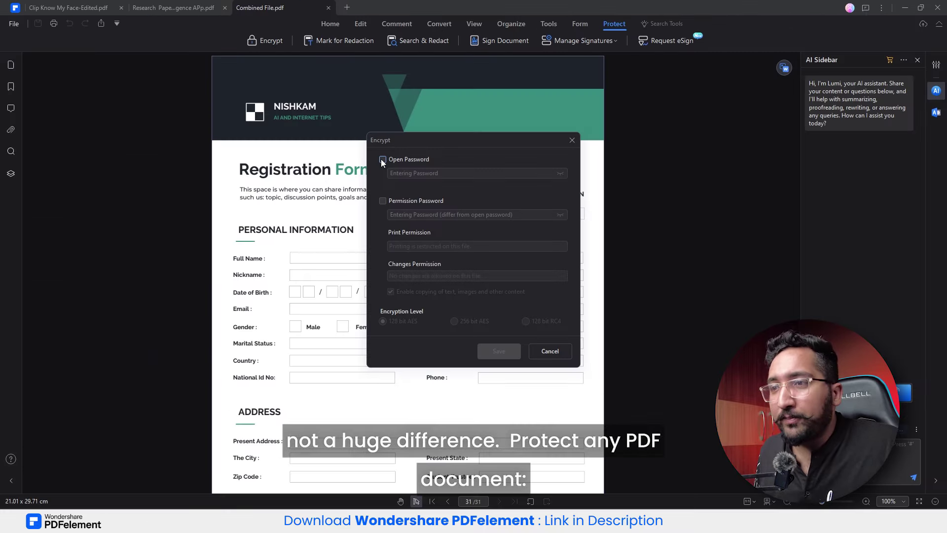
pyautogui.click(382, 159)
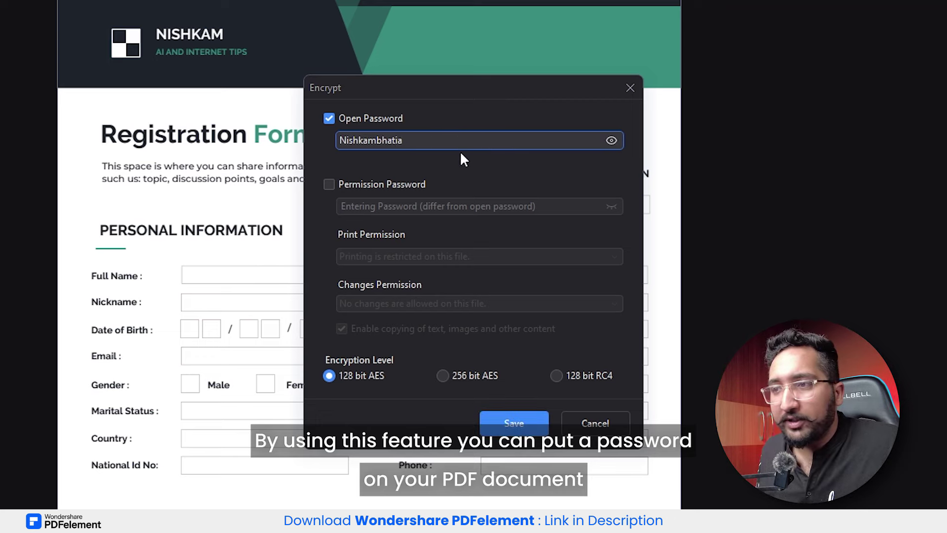
pyautogui.click(514, 423)
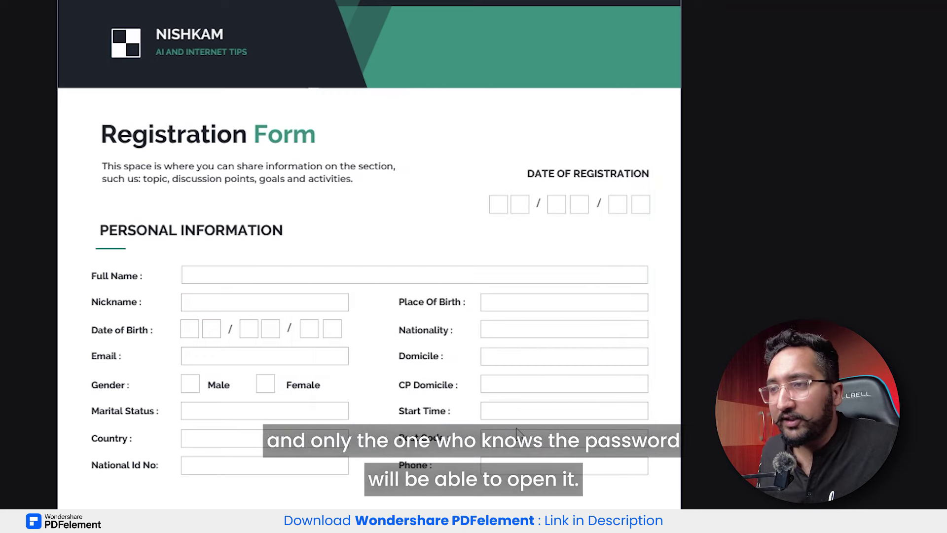
pyautogui.click(31, 116)
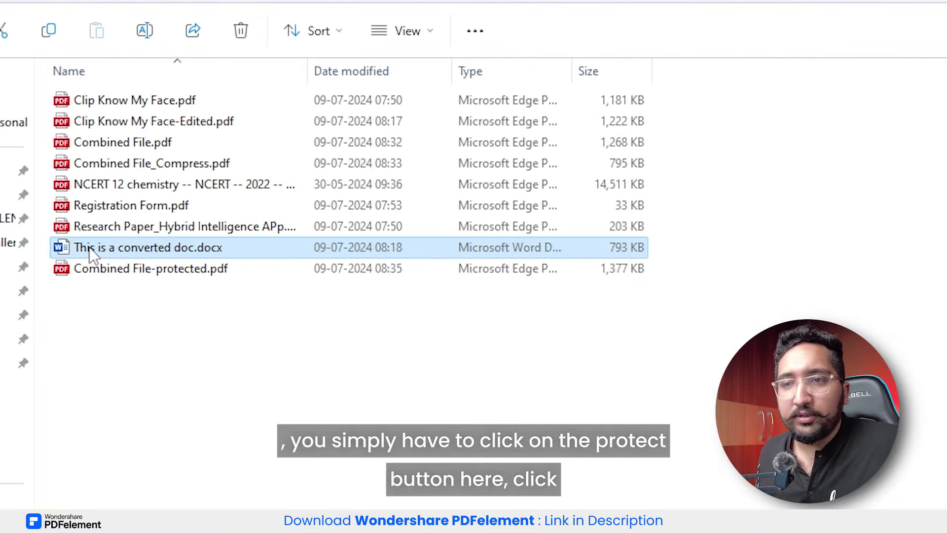
pyautogui.doubleClick(101, 269)
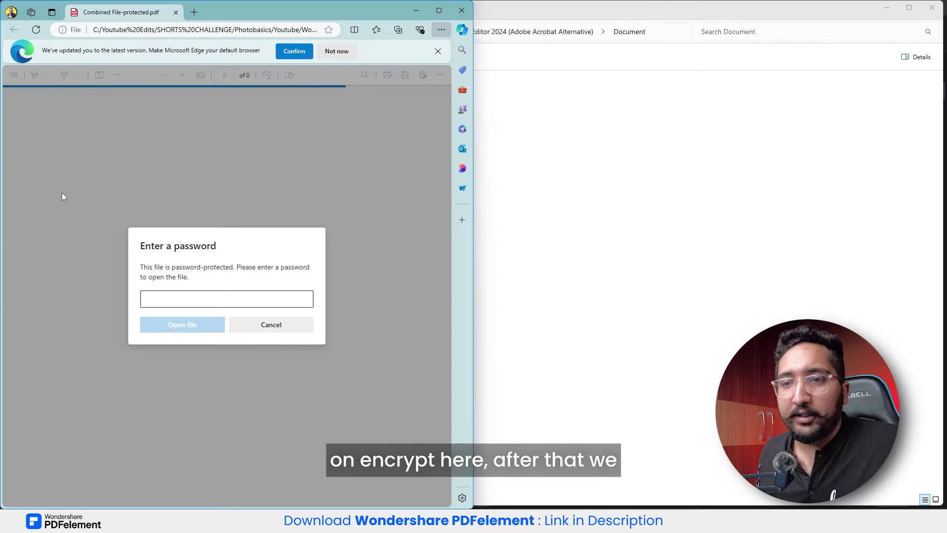
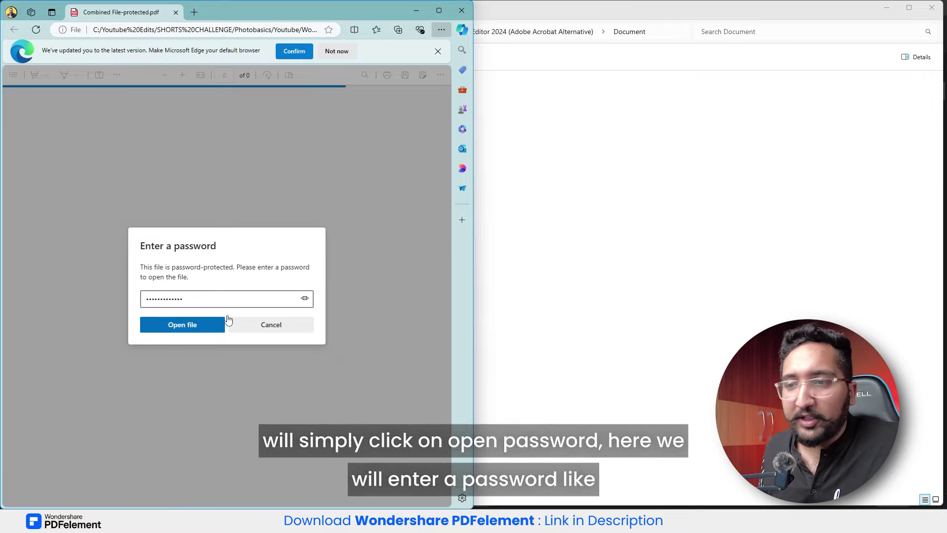
# - Enter the document password to unlock Combined File-protected.pdf and scroll down through the paper
pyautogui.click(187, 325)
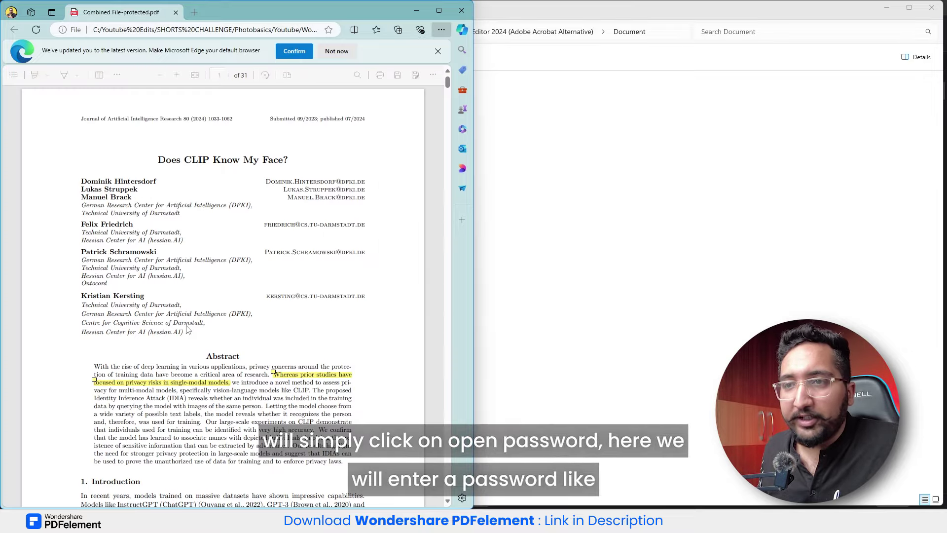
pyautogui.scroll(-5, 168, 362)
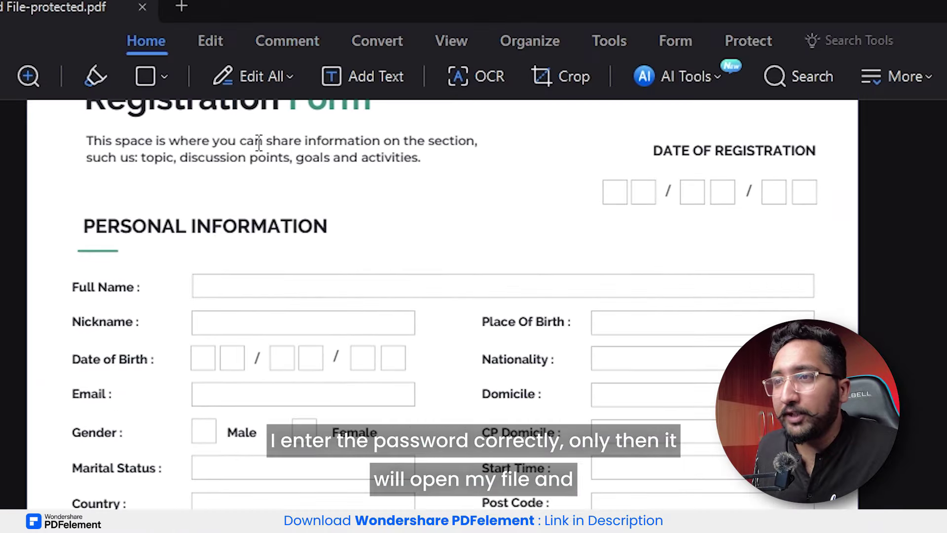
# - Start a new signature from the Comment tab's Signature options
pyautogui.click(273, 39)
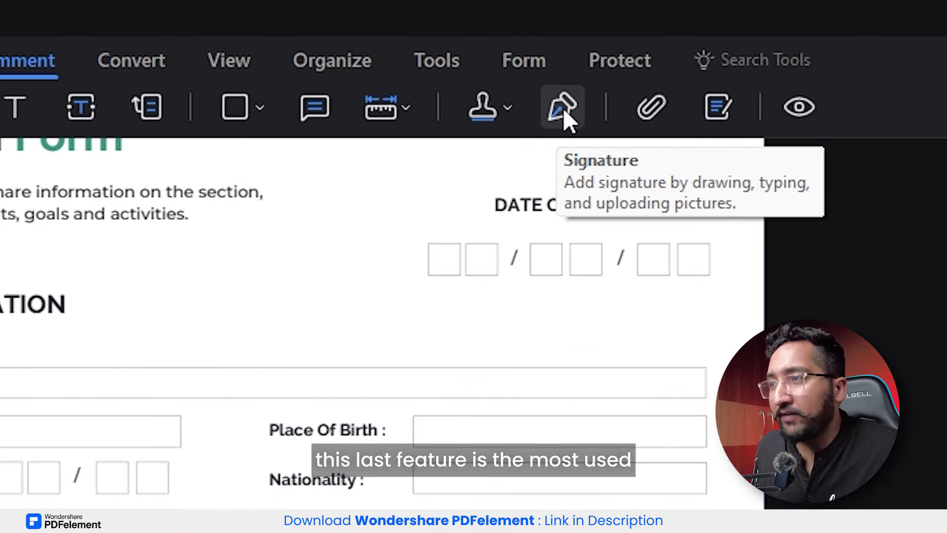
pyautogui.click(563, 107)
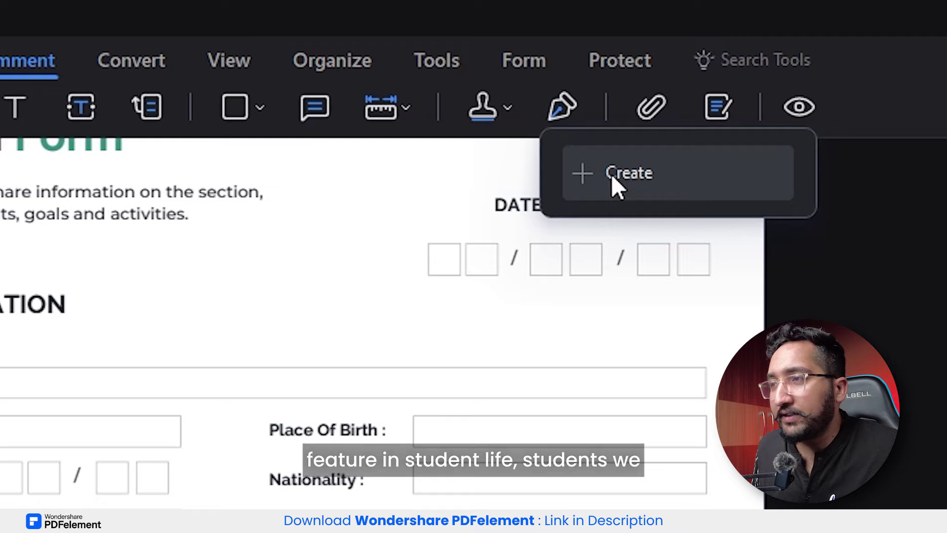
pyautogui.click(626, 173)
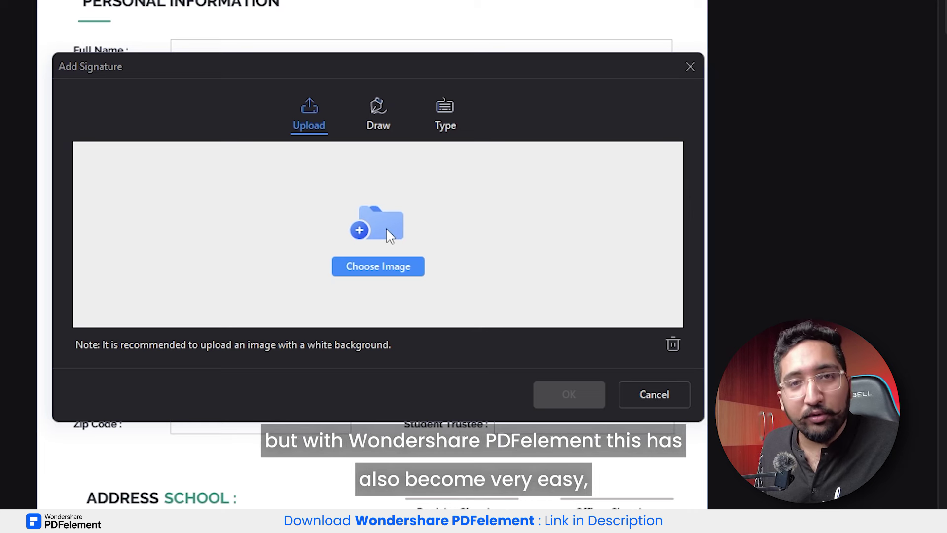
# - Compare the Draw and Type tabs, then draw a looped 'm' signature and confirm it
pyautogui.click(375, 121)
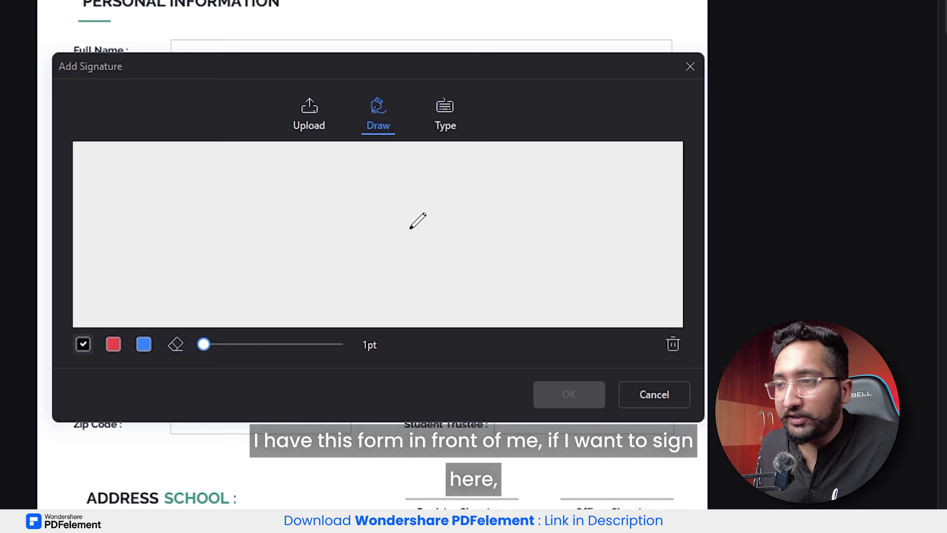
pyautogui.click(445, 109)
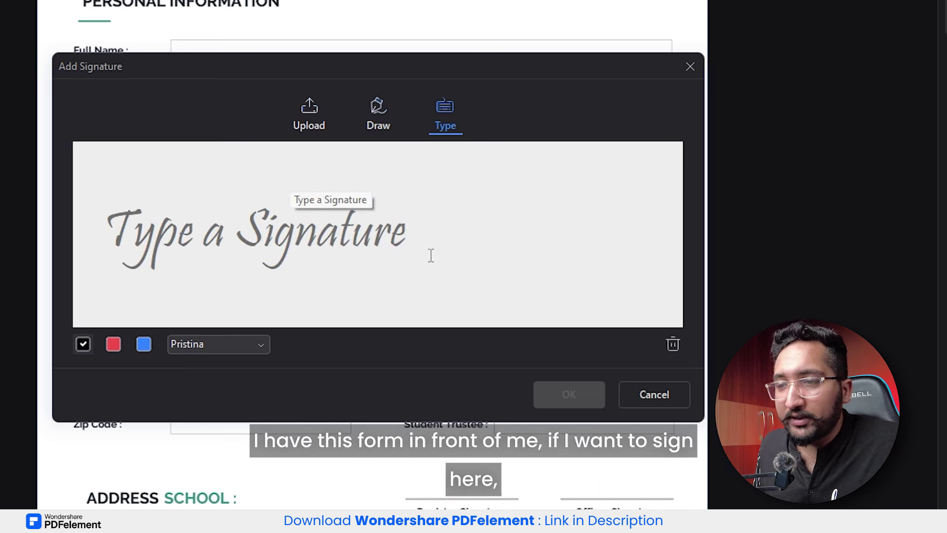
pyautogui.click(397, 117)
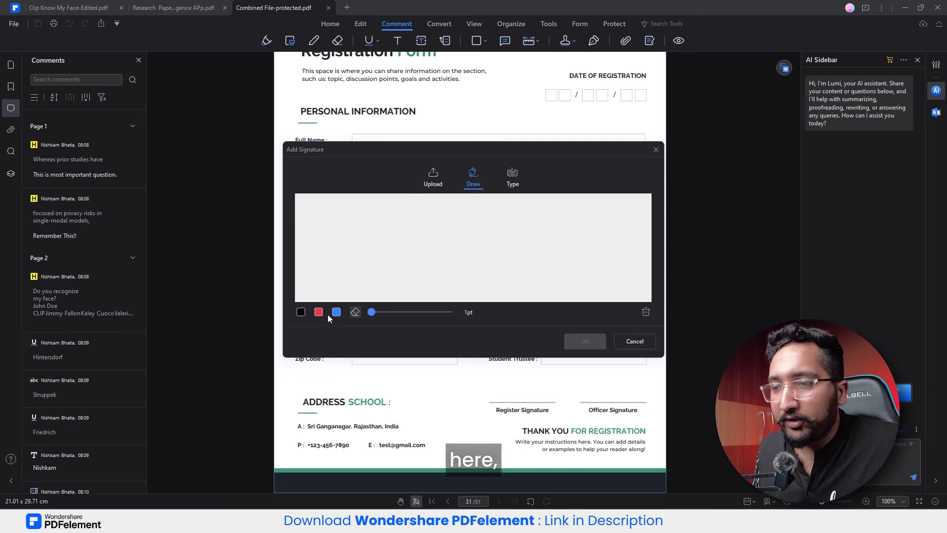
pyautogui.moveTo(415, 265); pyautogui.dragTo(422, 251)
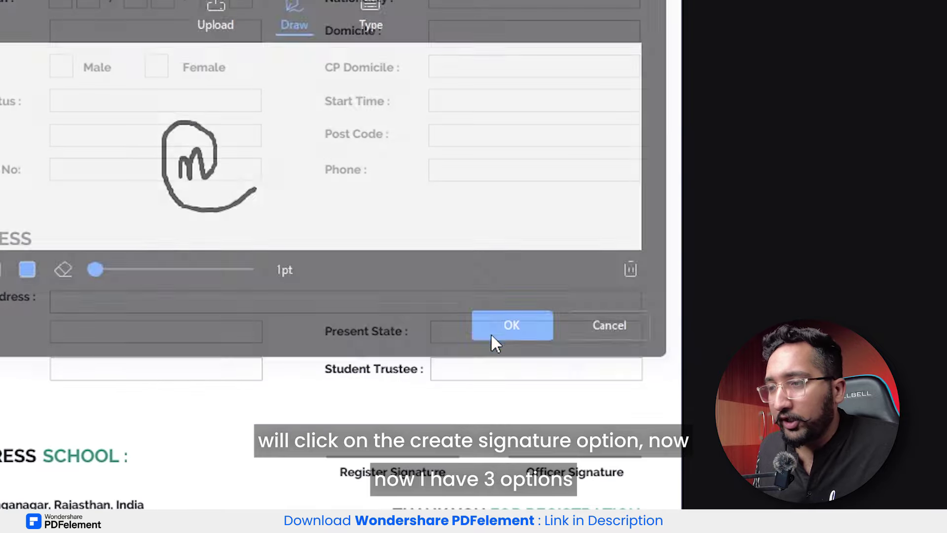
pyautogui.click(495, 340)
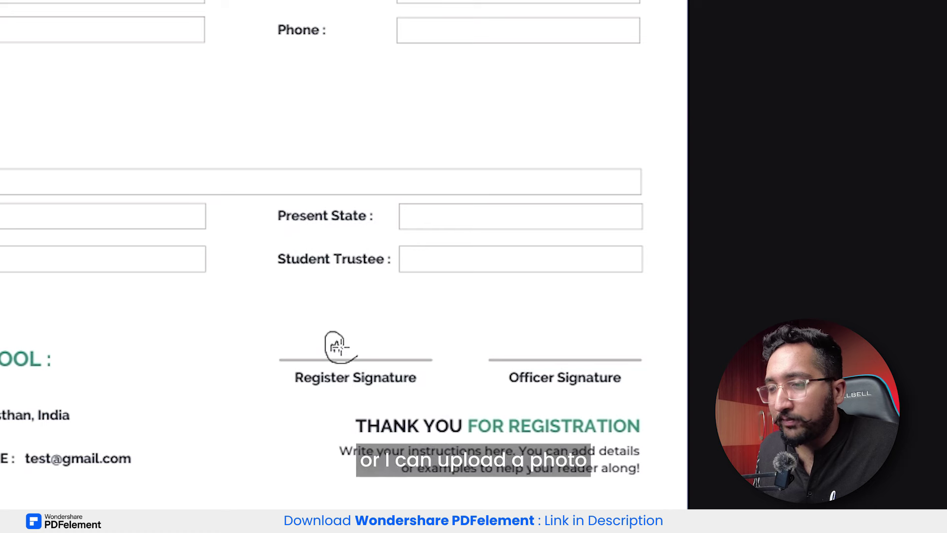
# - Shrink the placed 'm' signature to fit above the Register Signature line
pyautogui.moveTo(360, 329); pyautogui.dragTo(350, 338)
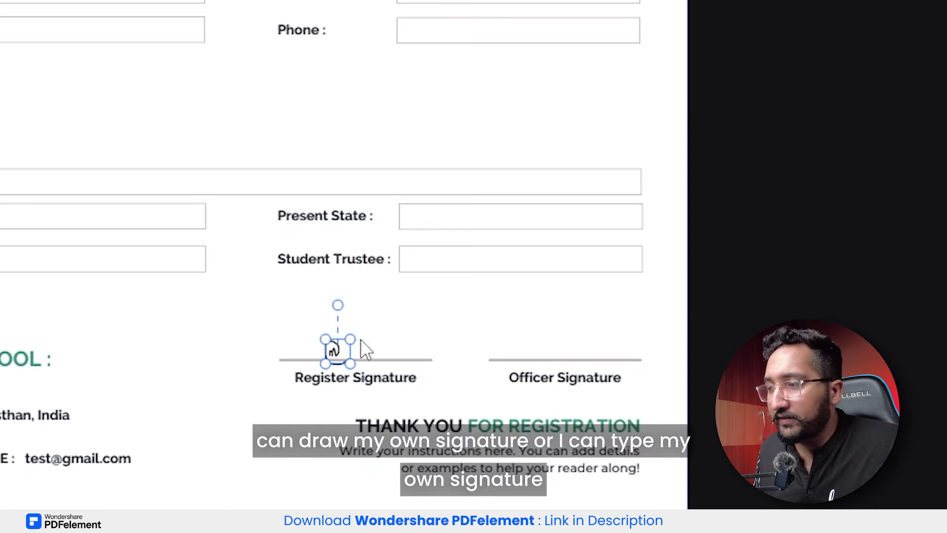